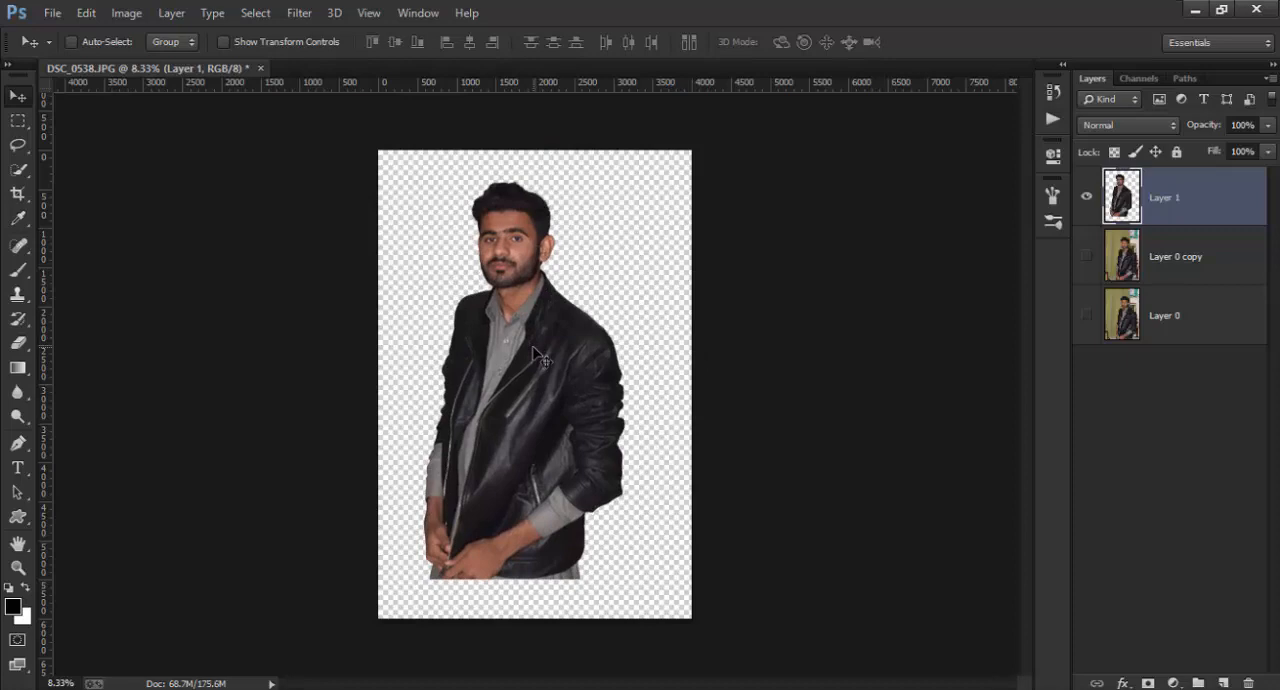
Step: Move the cut-out man on Layer 1 down to the lower edge of the canvas
{"action": "left_click_drag", "start_coordinate": [533, 350], "coordinate": [579, 390]}
Step: Place the Dual-Tone-Background image between Layer 0 copy and the cut-out man, and rasterize it
{"action": "left_click", "coordinate": [1238, 268]}
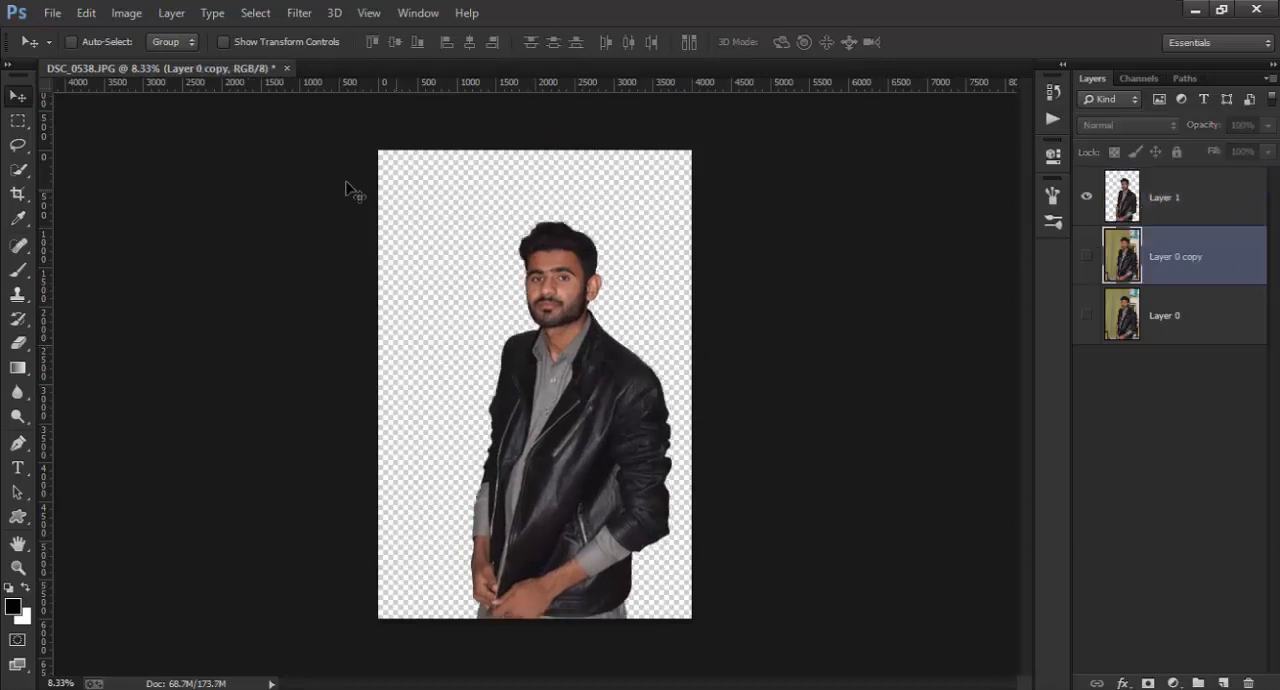
{"action": "left_click", "coordinate": [53, 13]}
{"action": "left_click", "coordinate": [105, 285]}
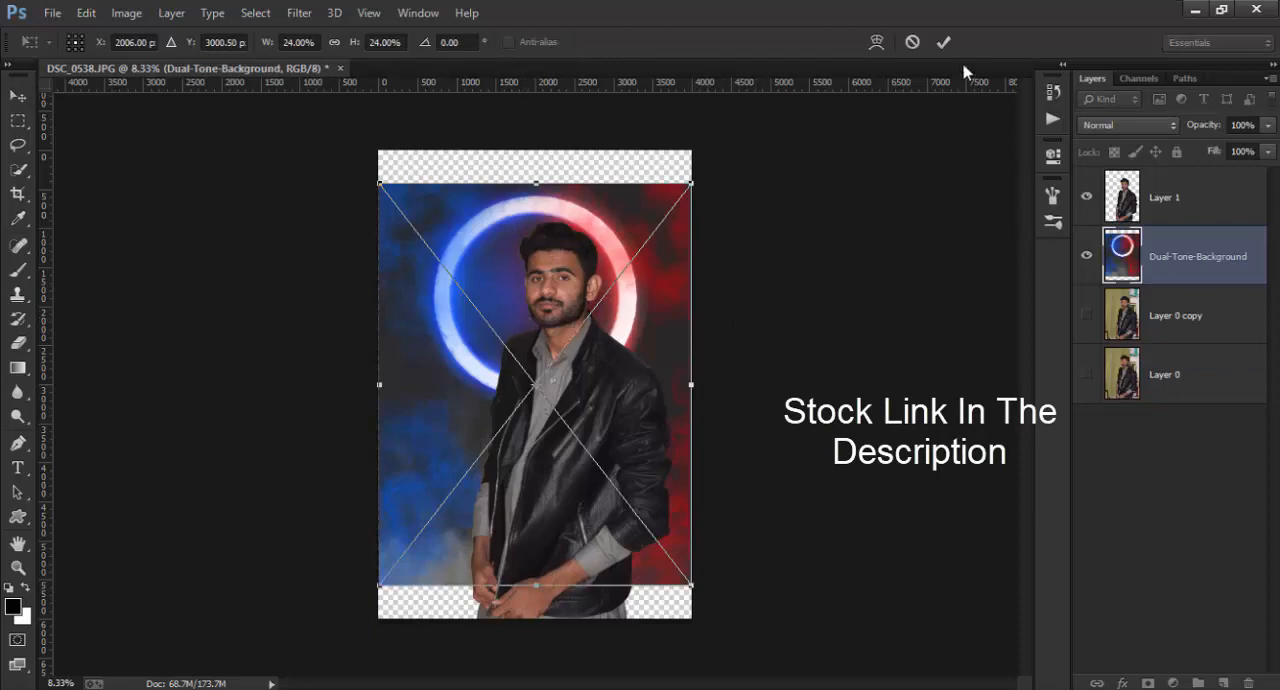
{"action": "left_click", "coordinate": [943, 42]}
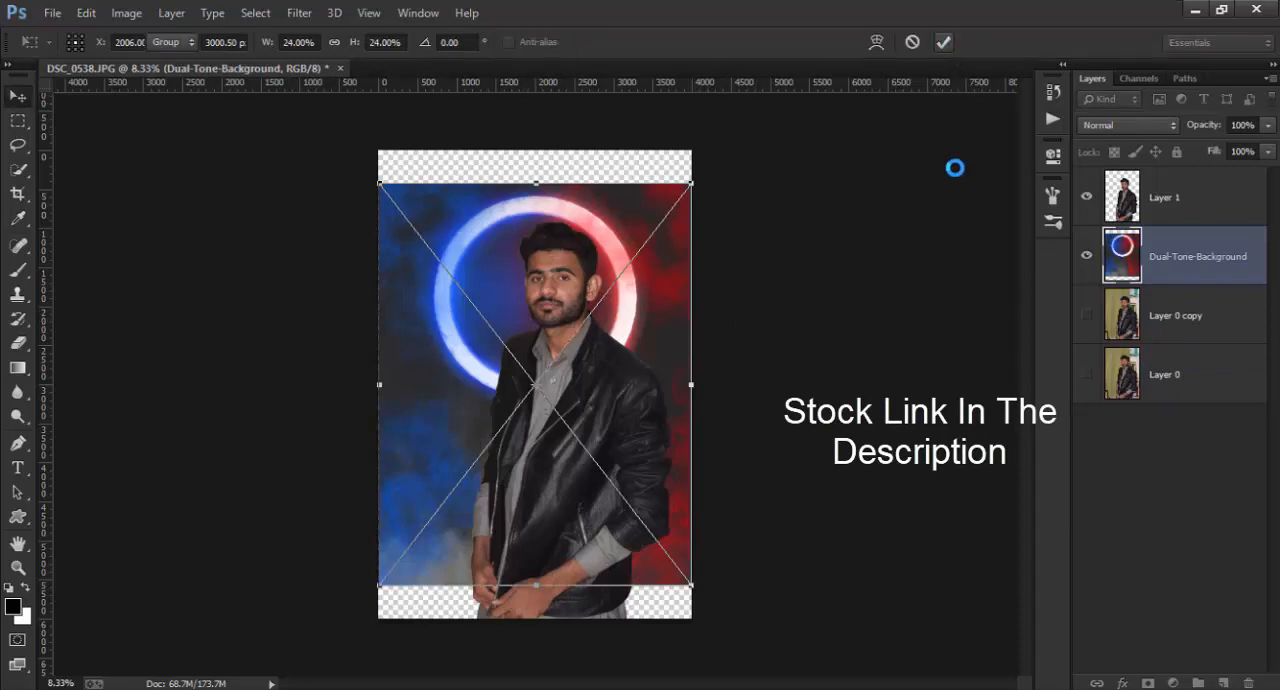
{"action": "right_click", "coordinate": [1197, 250]}
{"action": "left_click", "coordinate": [870, 291]}
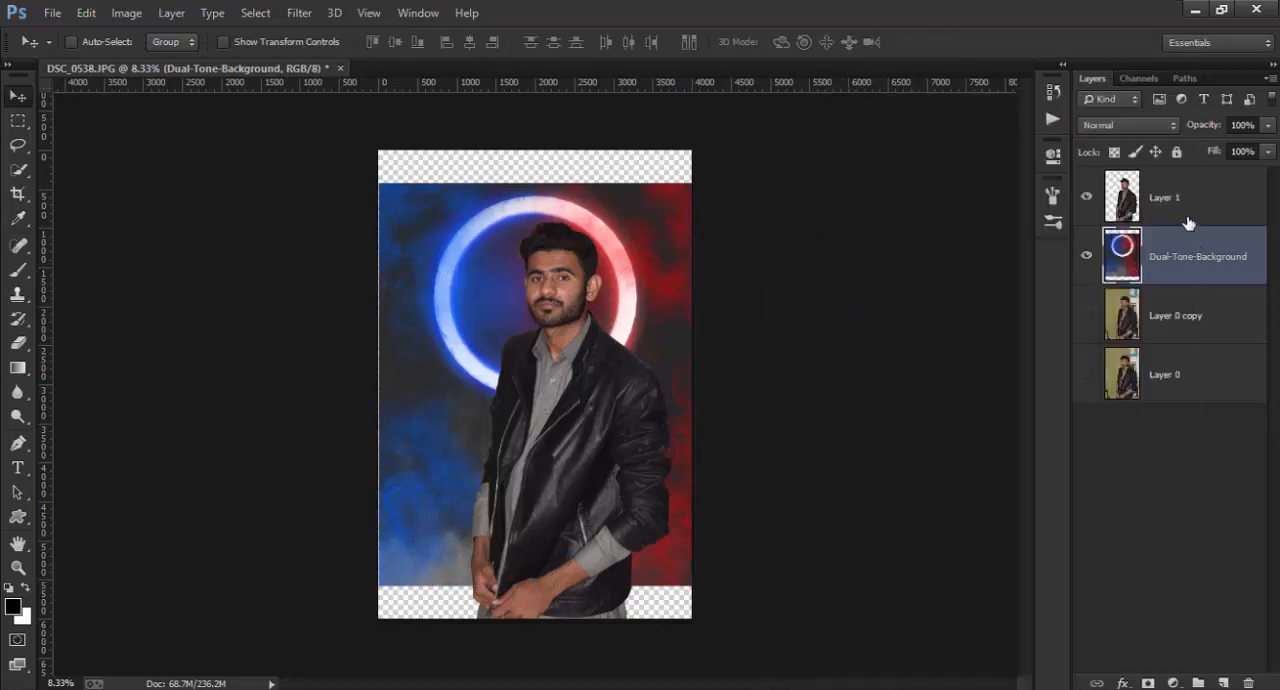
Step: Scale the cut-out man on Layer 1 to 92.03% in width and height and centre him in front of the glowing ring
{"action": "left_click", "coordinate": [1188, 222]}
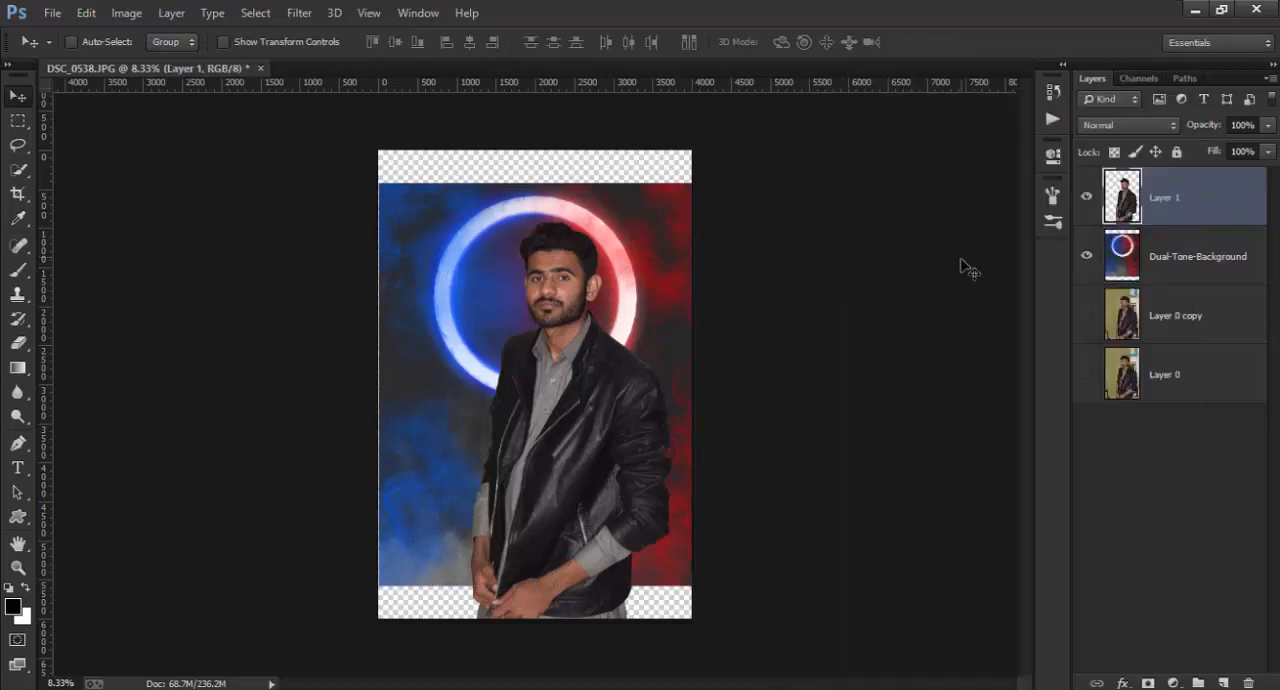
{"action": "left_click", "coordinate": [224, 42]}
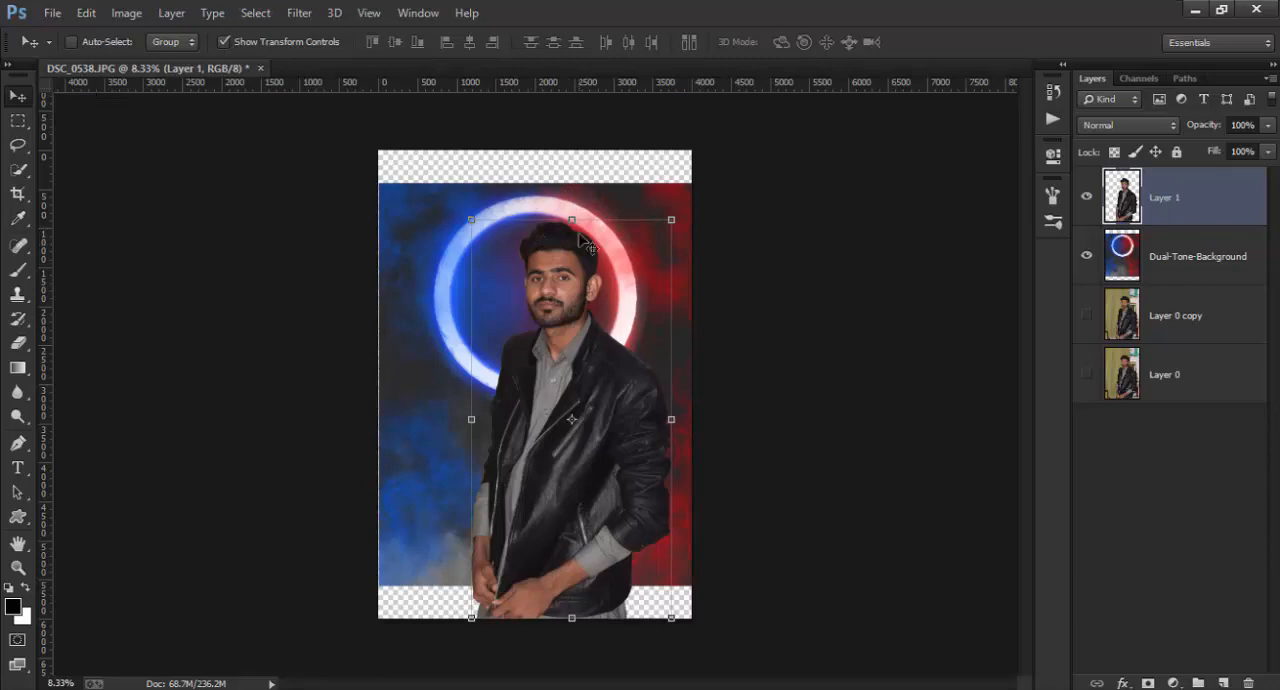
{"action": "left_click", "coordinate": [572, 219]}
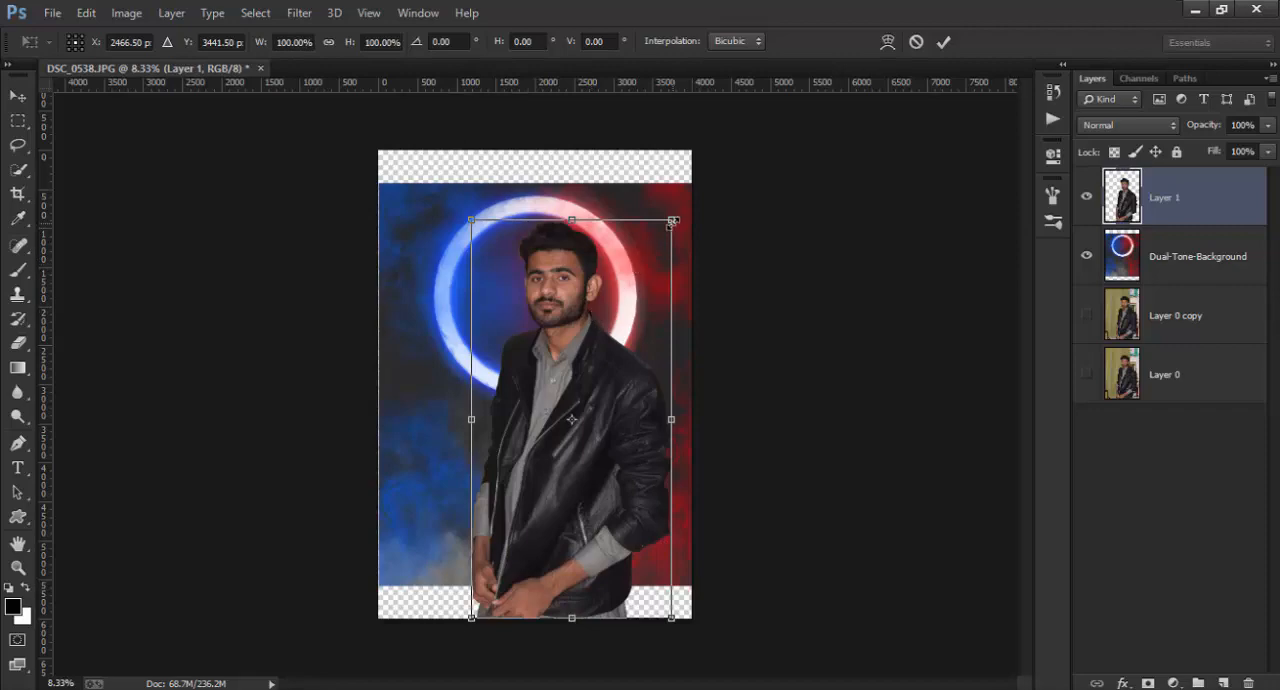
{"action": "left_click_drag", "start_coordinate": [673, 221], "coordinate": [669, 236]}
{"action": "left_click_drag", "start_coordinate": [620, 302], "coordinate": [591, 306]}
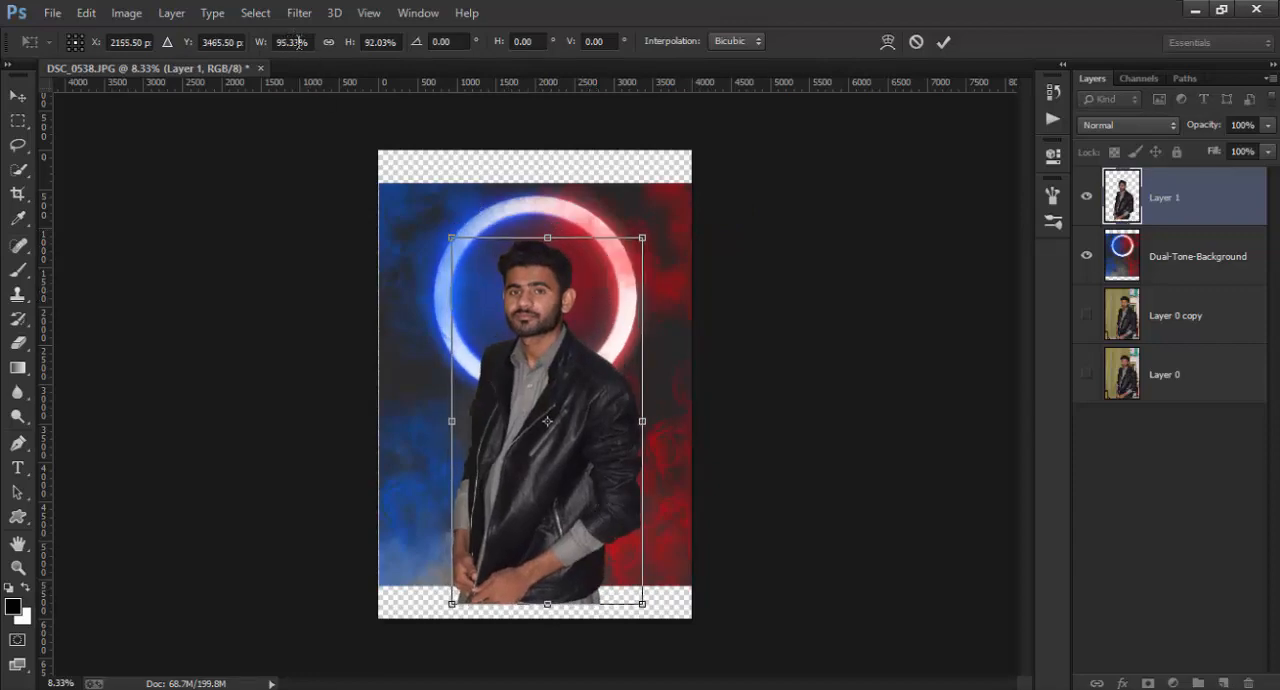
{"action": "left_click_drag", "start_coordinate": [299, 42], "coordinate": [290, 45]}
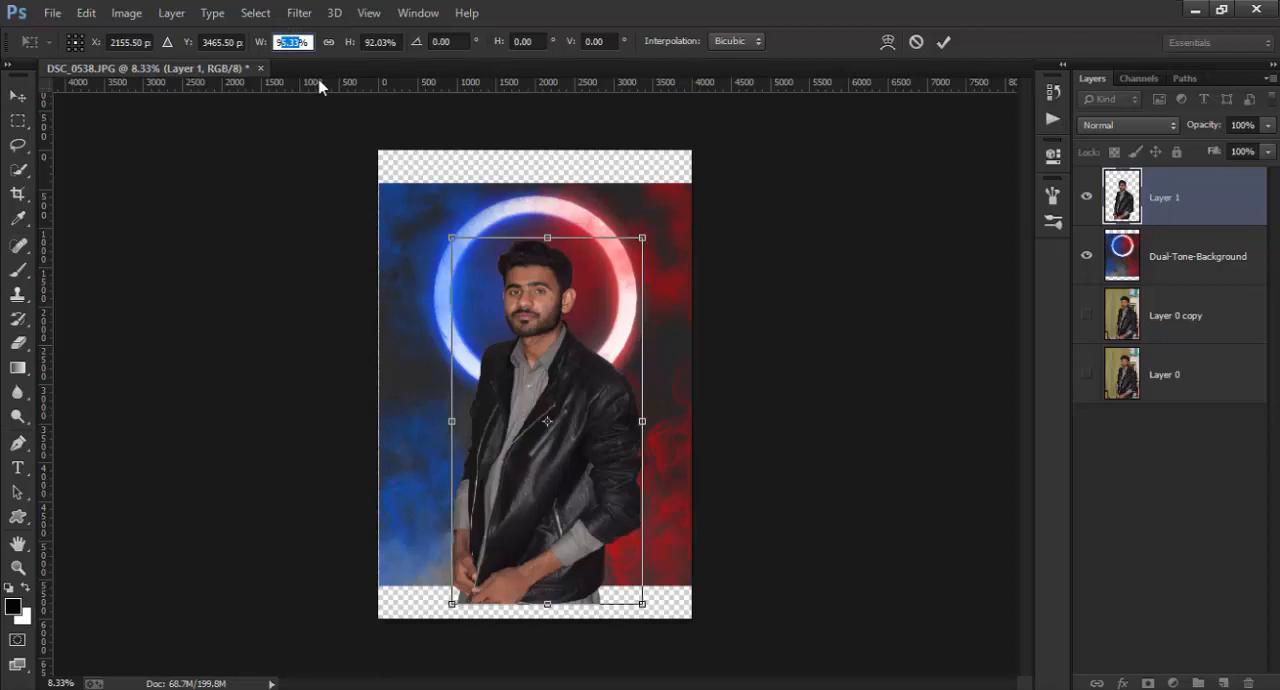
{"action": "type", "text": "92"}
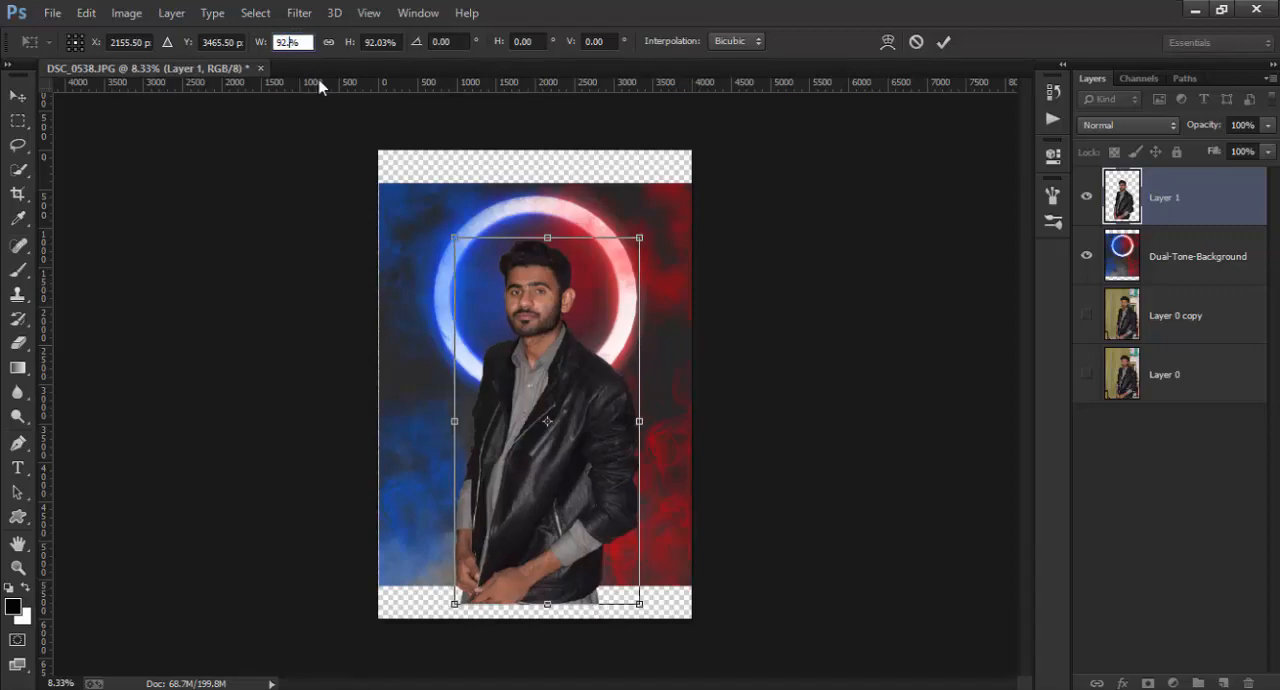
{"action": "left_click", "coordinate": [944, 43]}
{"action": "left_click_drag", "start_coordinate": [545, 358], "coordinate": [547, 362]}
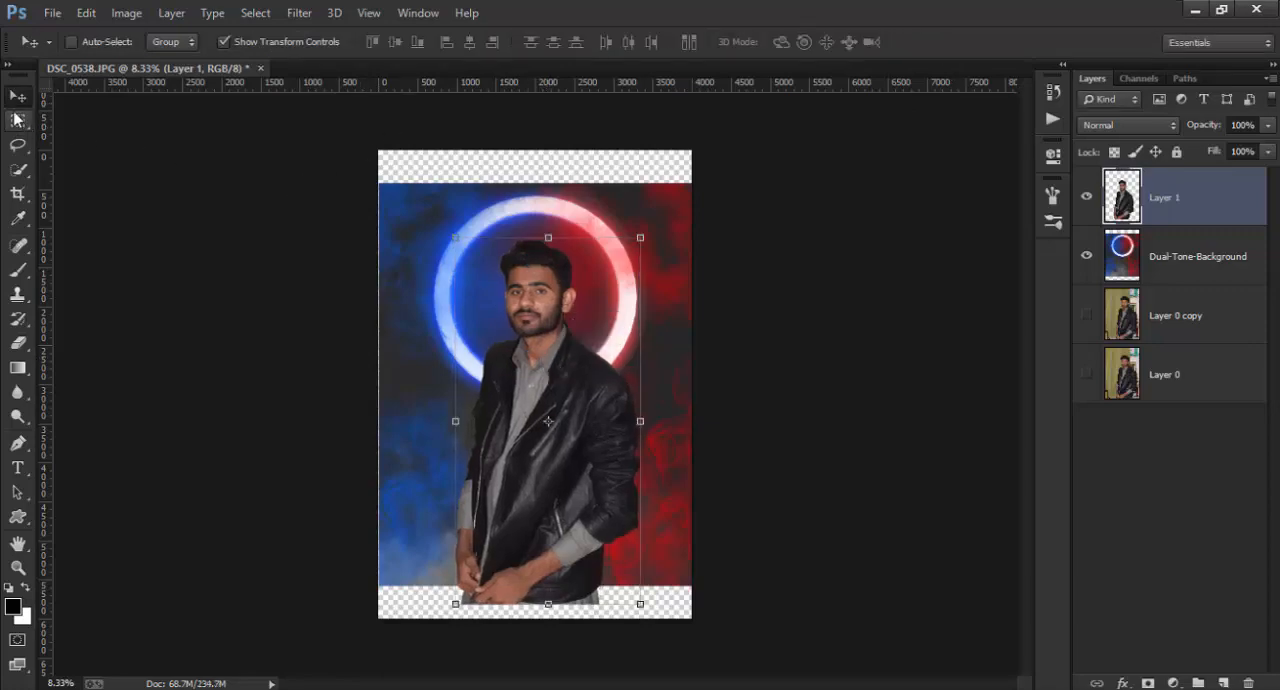
{"action": "left_click", "coordinate": [240, 48]}
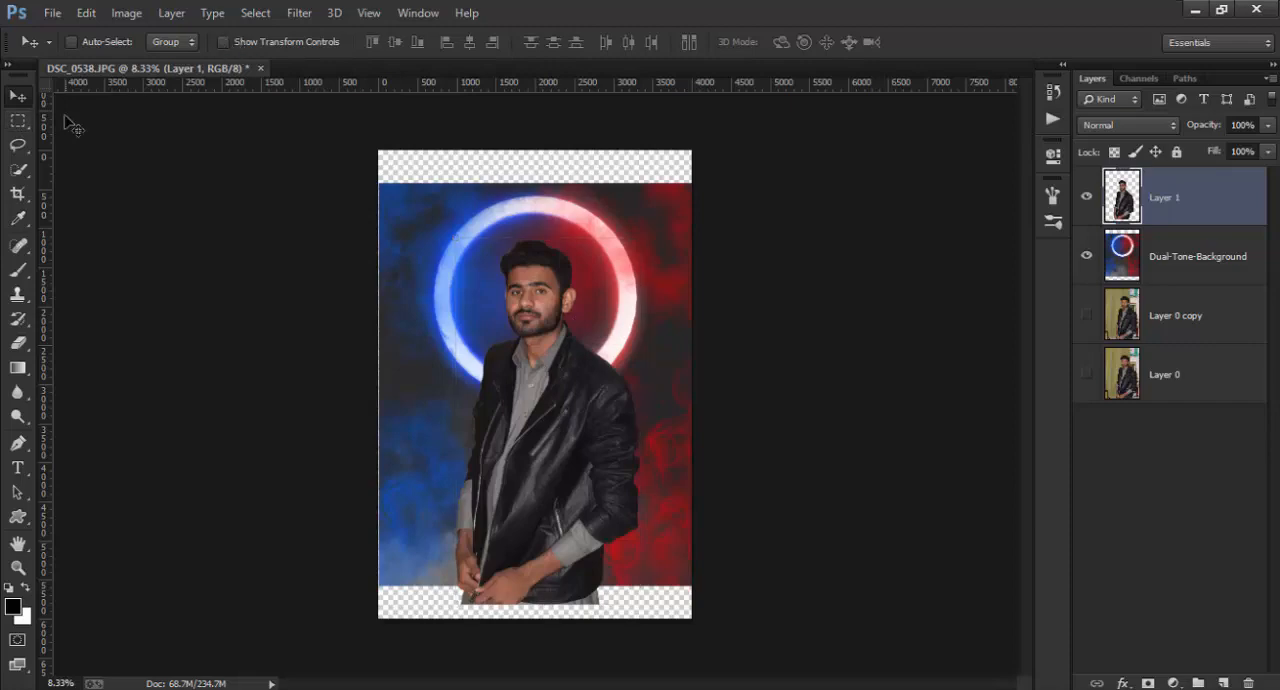
Step: Crop the canvas to the edges of the Dual-Tone-Background image, cutting off the transparent strips above and below it
{"action": "left_click", "coordinate": [17, 193]}
{"action": "mouse_move", "coordinate": [533, 152]}
{"action": "left_mouse_down"}
{"action": "mouse_move", "coordinate": [536, 134]}
{"action": "mouse_move", "coordinate": [536, 169]}
{"action": "left_mouse_up"}
{"action": "left_click_drag", "start_coordinate": [539, 599], "coordinate": [542, 583]}
{"action": "left_click_drag", "start_coordinate": [382, 383], "coordinate": [384, 383]}
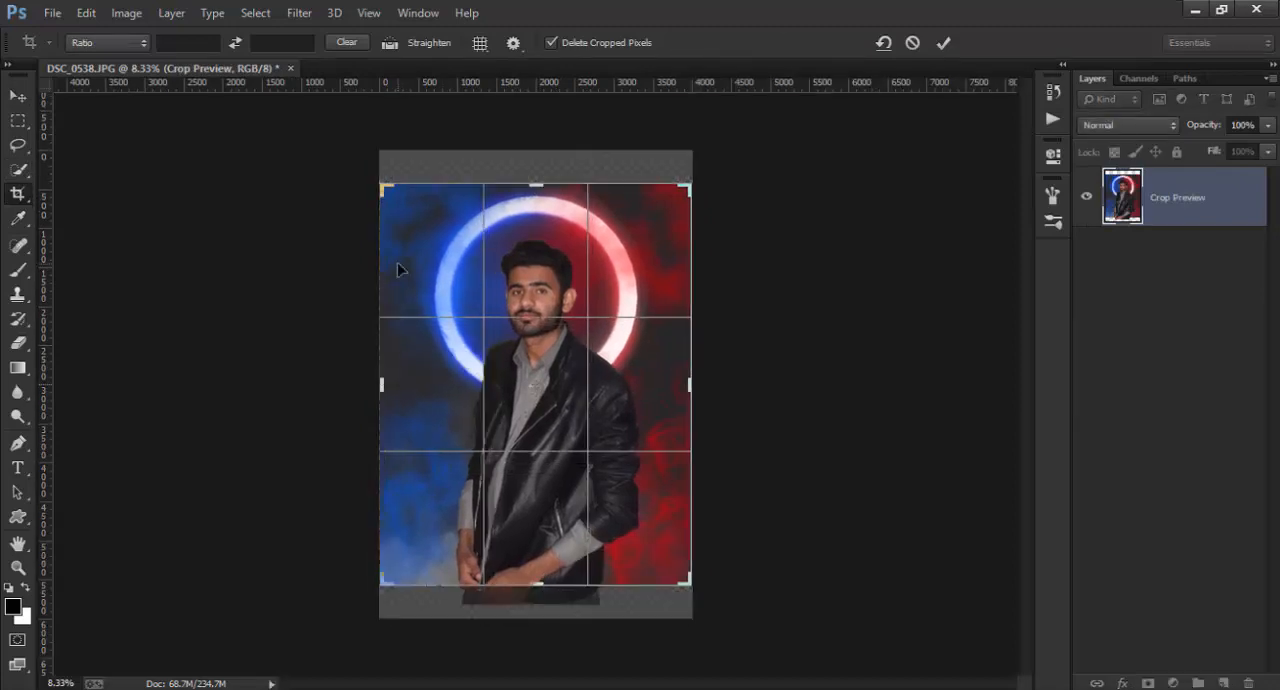
{"action": "left_click", "coordinate": [943, 43]}
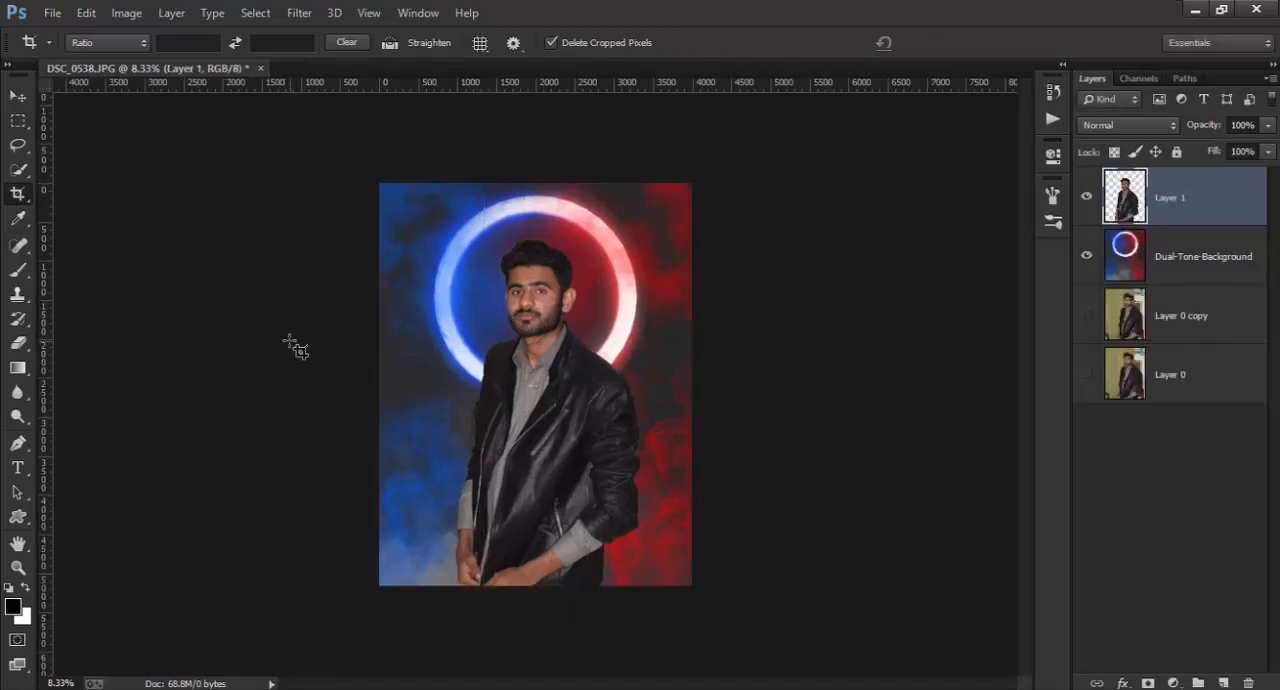
{"action": "left_click", "coordinate": [21, 97]}
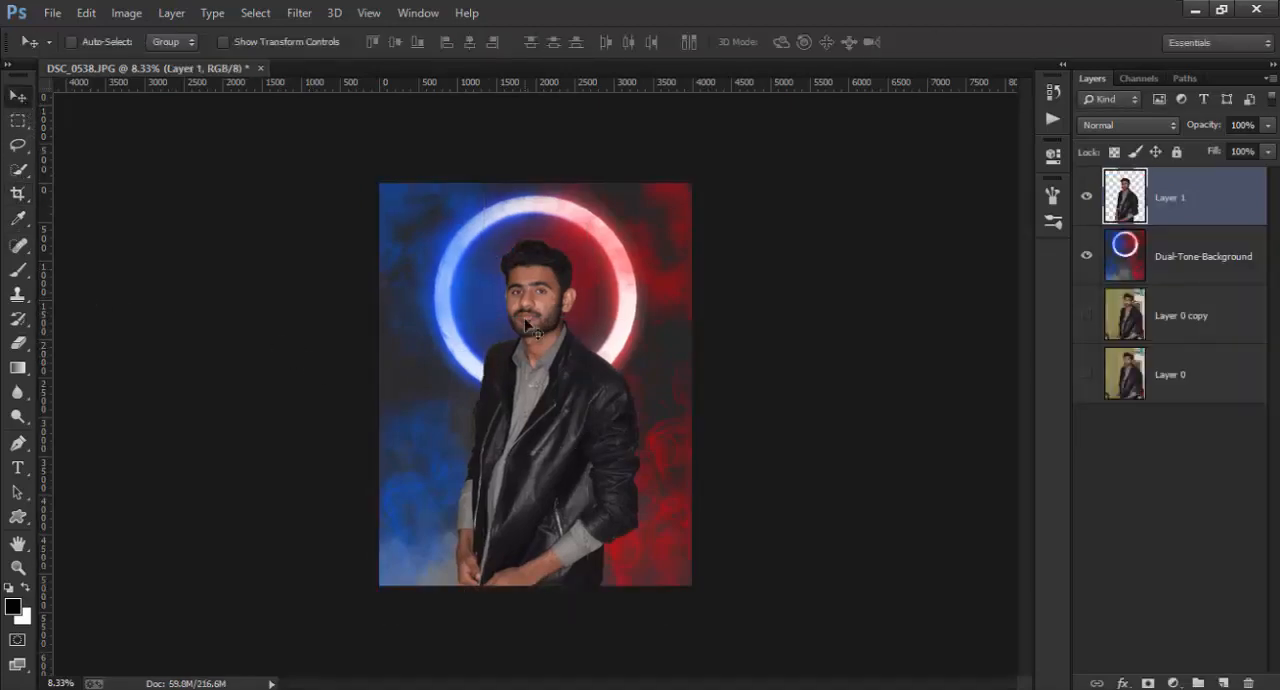
Step: Place the Dual-tone-lens-flare image directly above Layer 1 at its default size
{"action": "left_click", "coordinate": [1165, 261]}
{"action": "left_click", "coordinate": [1166, 203]}
{"action": "left_click", "coordinate": [1169, 262]}
{"action": "left_click", "coordinate": [1171, 197]}
{"action": "left_click", "coordinate": [48, 12]}
{"action": "left_click", "coordinate": [103, 279]}
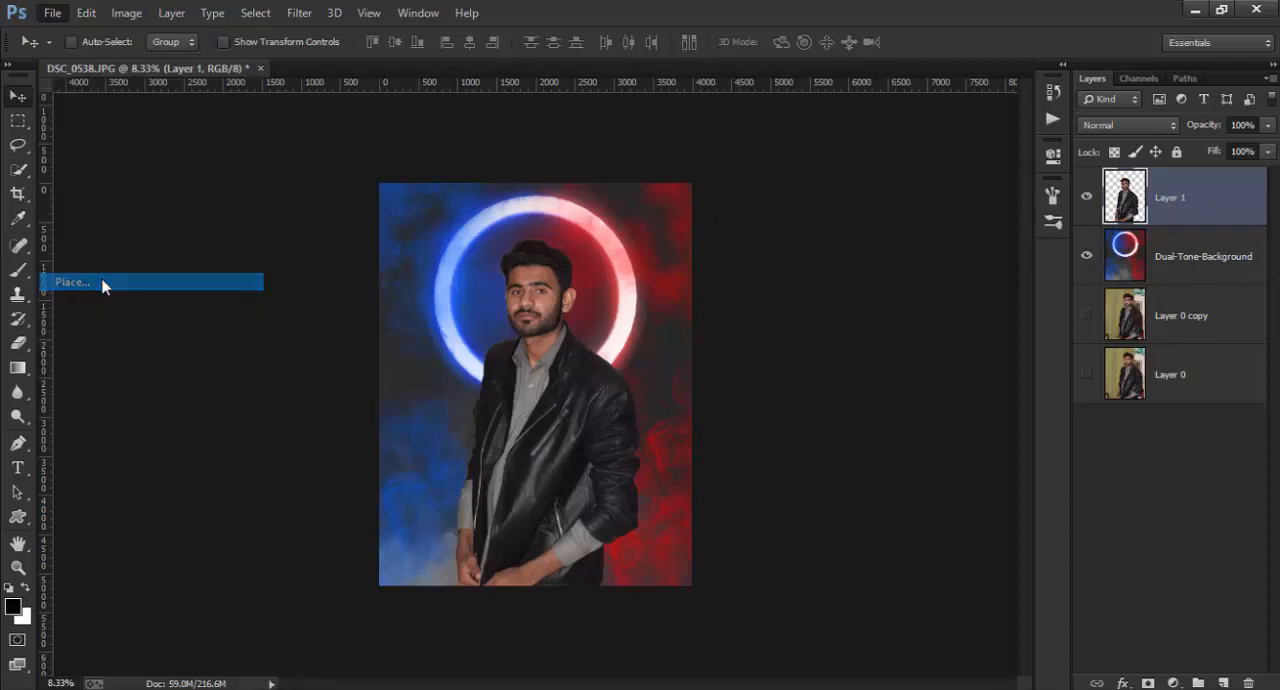
{"action": "double_click", "coordinate": [290, 170]}
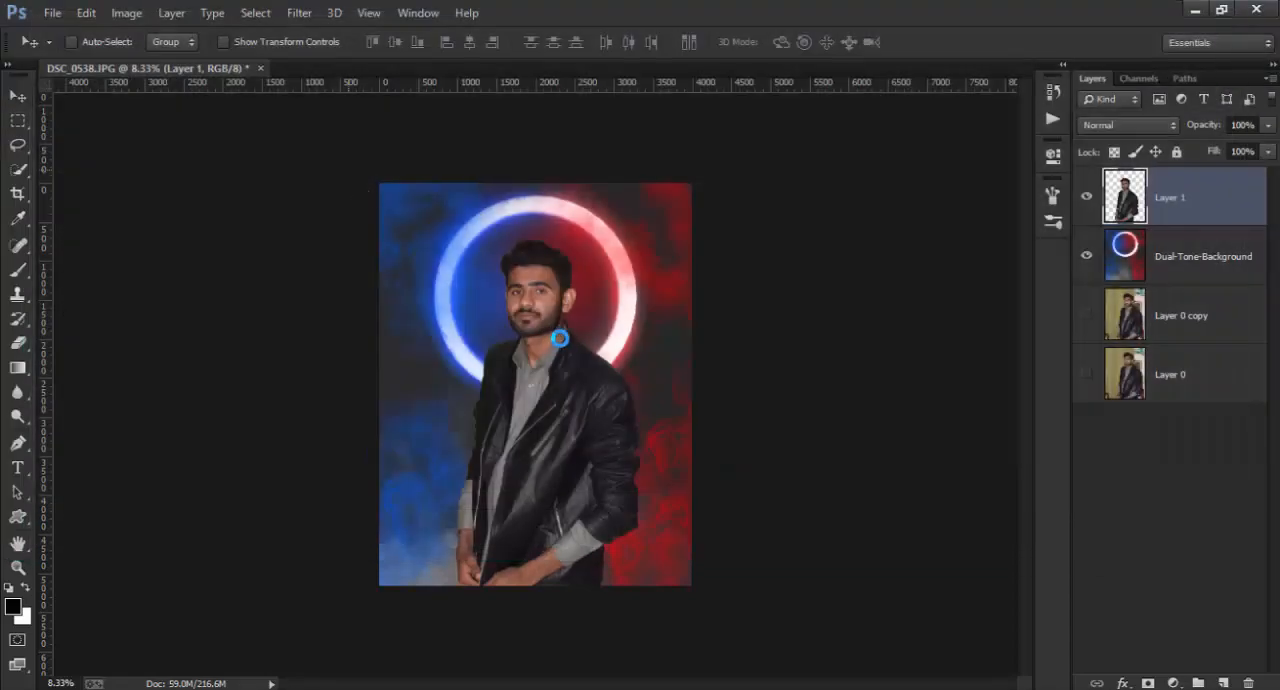
{"action": "left_click", "coordinate": [943, 42]}
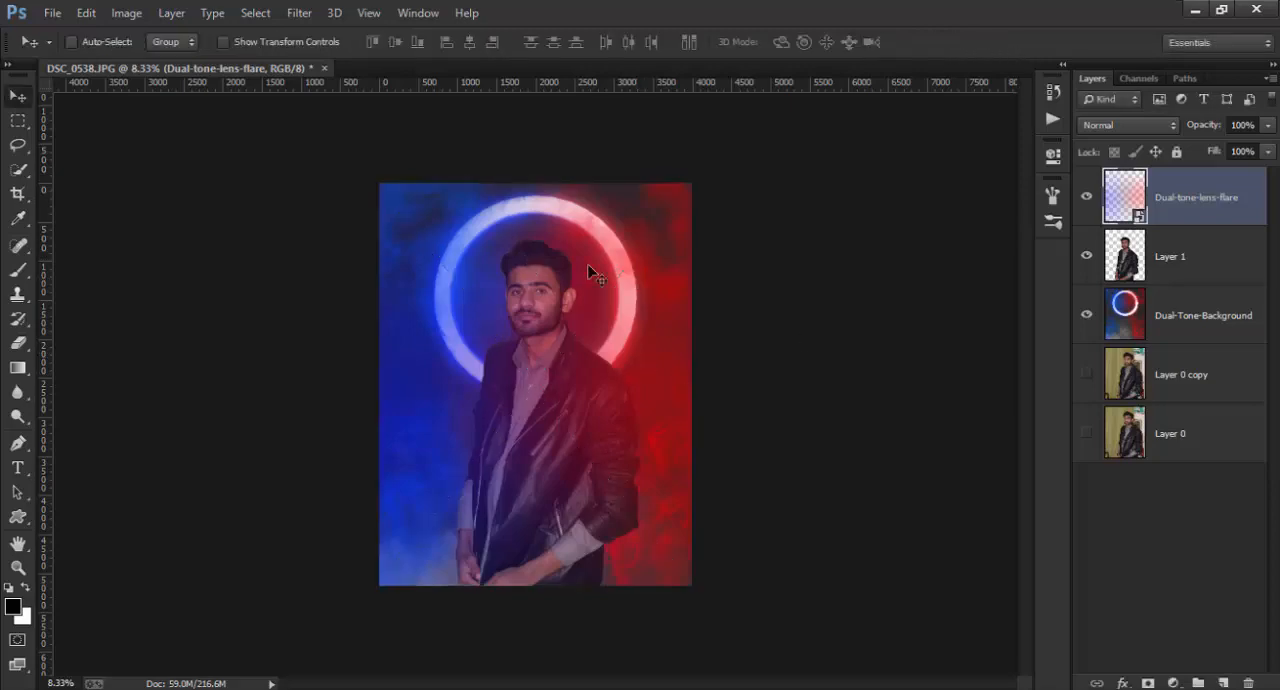
Step: Place the dual-tone-smoke-png image above the lens flare layer at its default size
{"action": "left_click", "coordinate": [52, 13]}
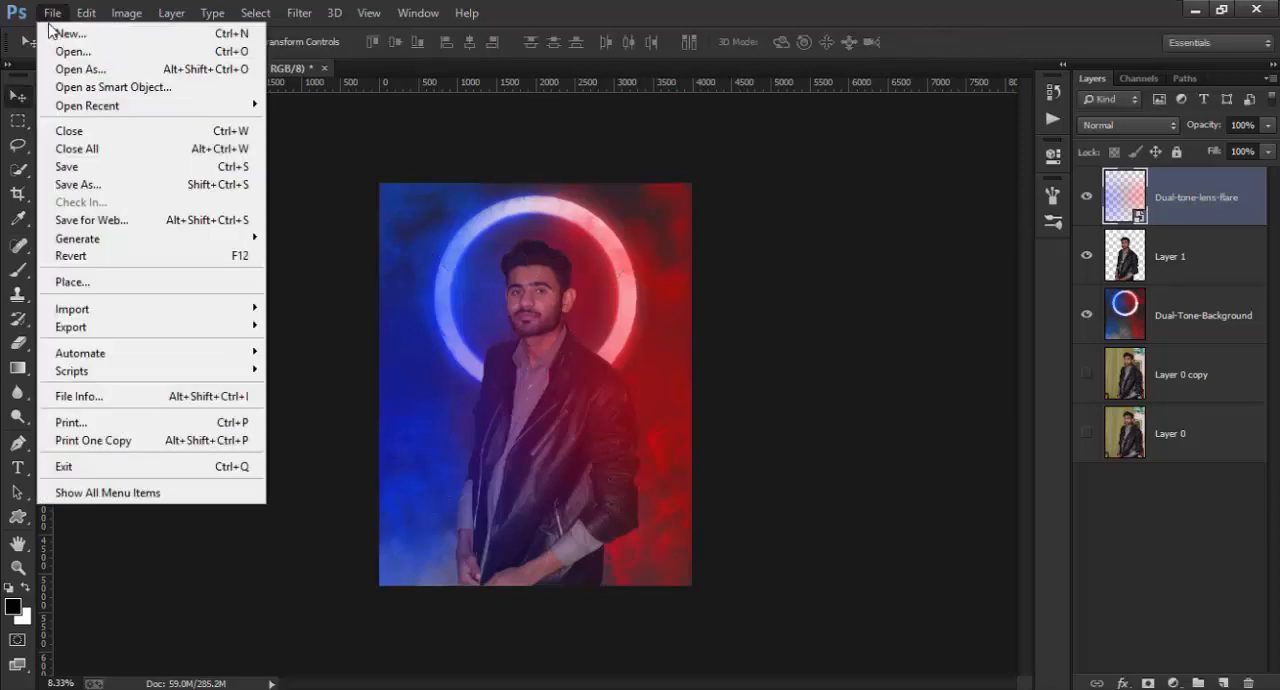
{"action": "left_click", "coordinate": [100, 281]}
{"action": "double_click", "coordinate": [414, 157]}
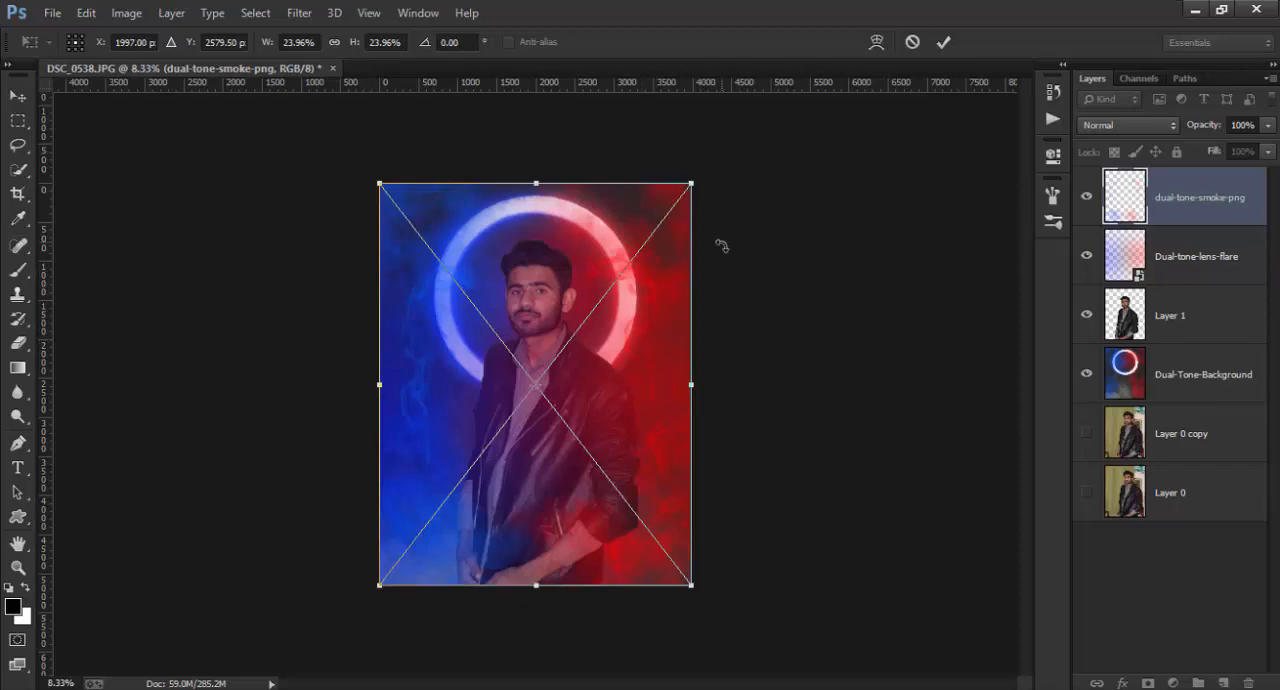
{"action": "left_click", "coordinate": [943, 42]}
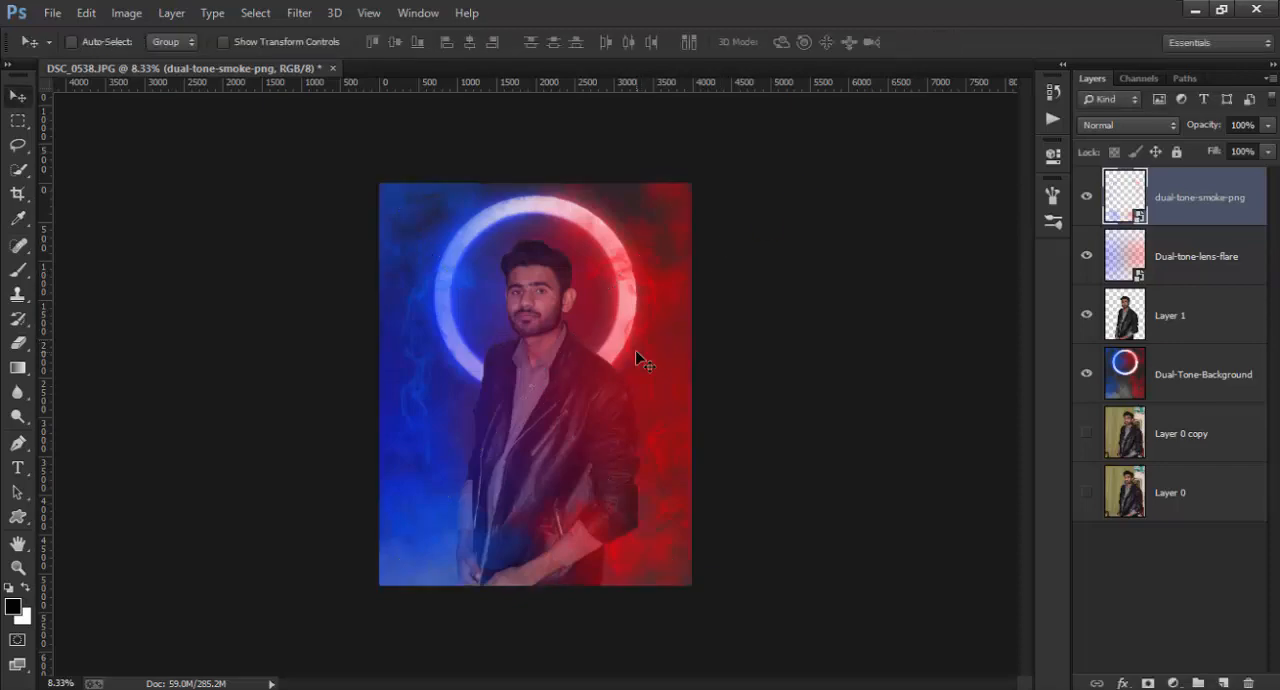
Step: Examine the composite up close around the man's face and the ring, and check it at a smaller scale
{"action": "scroll", "coordinate": [608, 355], "scroll_direction": "up", "scroll_amount": 3}
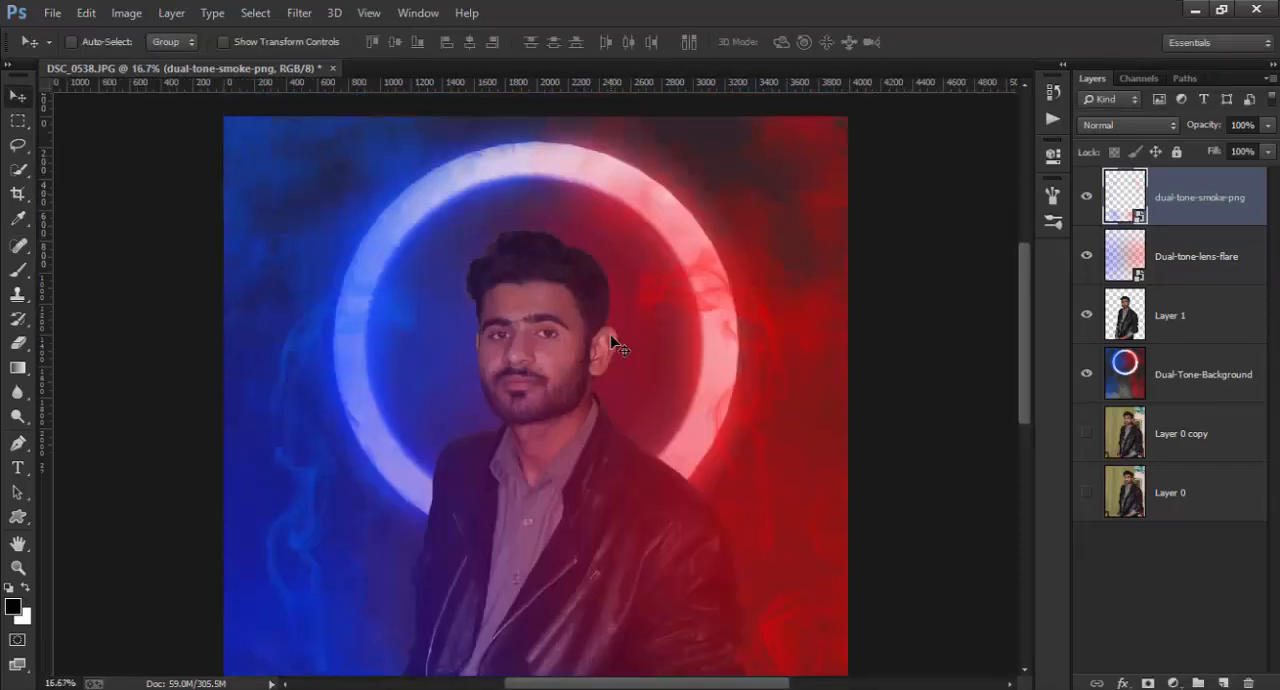
{"action": "key", "text": "ctrl+plus"}
{"action": "key", "text": "ctrl+minus"}
{"action": "key", "text": "ctrl+minus"}
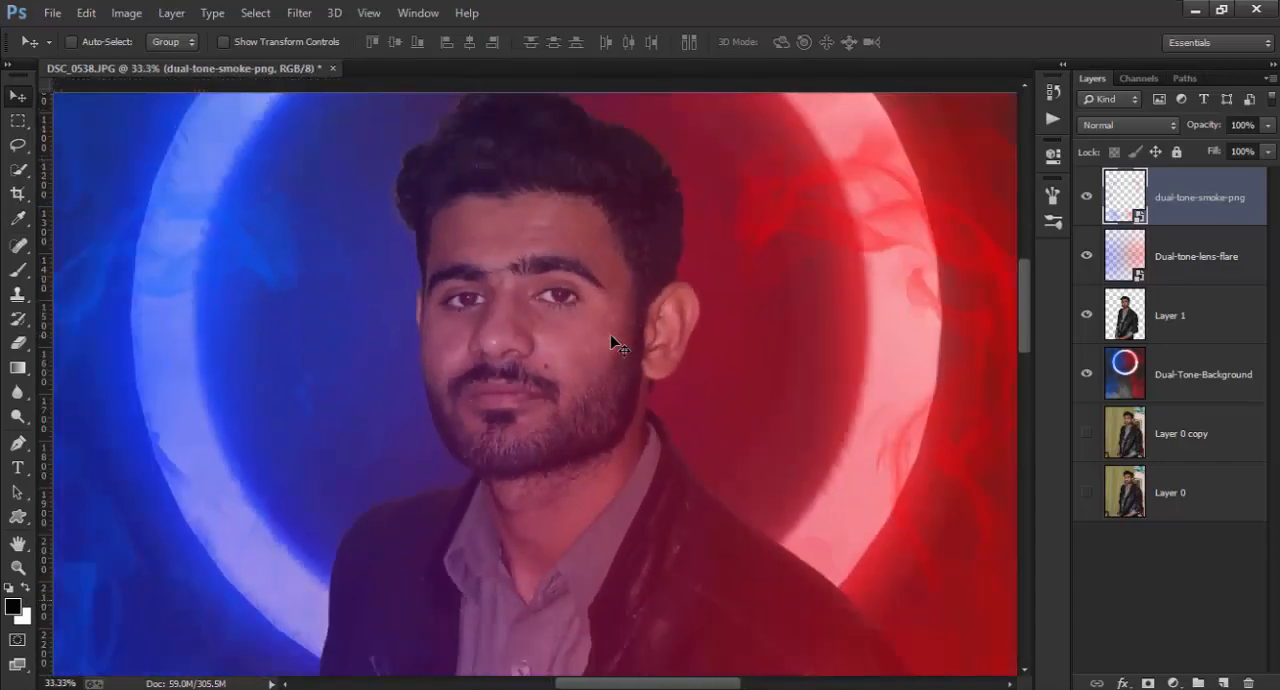
{"action": "key", "text": "ctrl+minus"}
{"action": "key", "text": "ctrl+minus"}
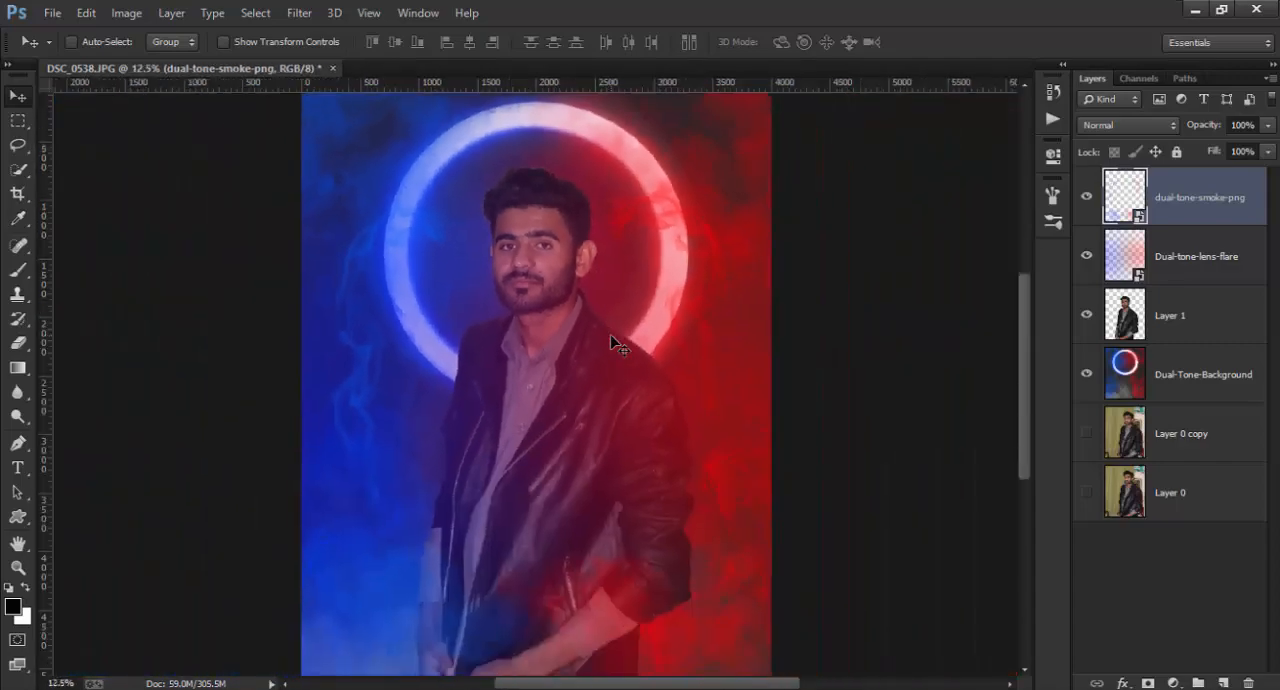
{"action": "key", "text": "ctrl+minus"}
{"action": "key", "text": "ctrl+plus"}
Step: Rasterize the dual-tone-smoke-png and Dual-tone-lens-flare layers
{"action": "right_click", "coordinate": [1183, 218]}
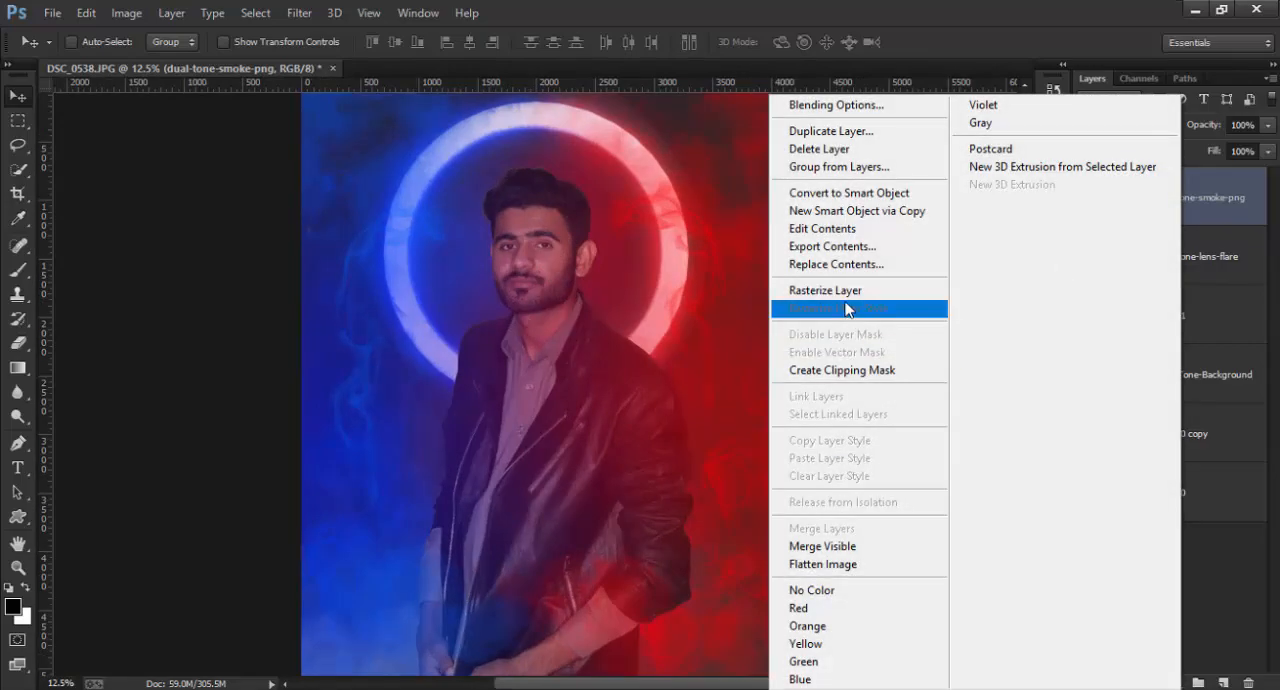
{"action": "left_click", "coordinate": [850, 292]}
{"action": "right_click", "coordinate": [1168, 260]}
{"action": "left_click", "coordinate": [850, 293]}
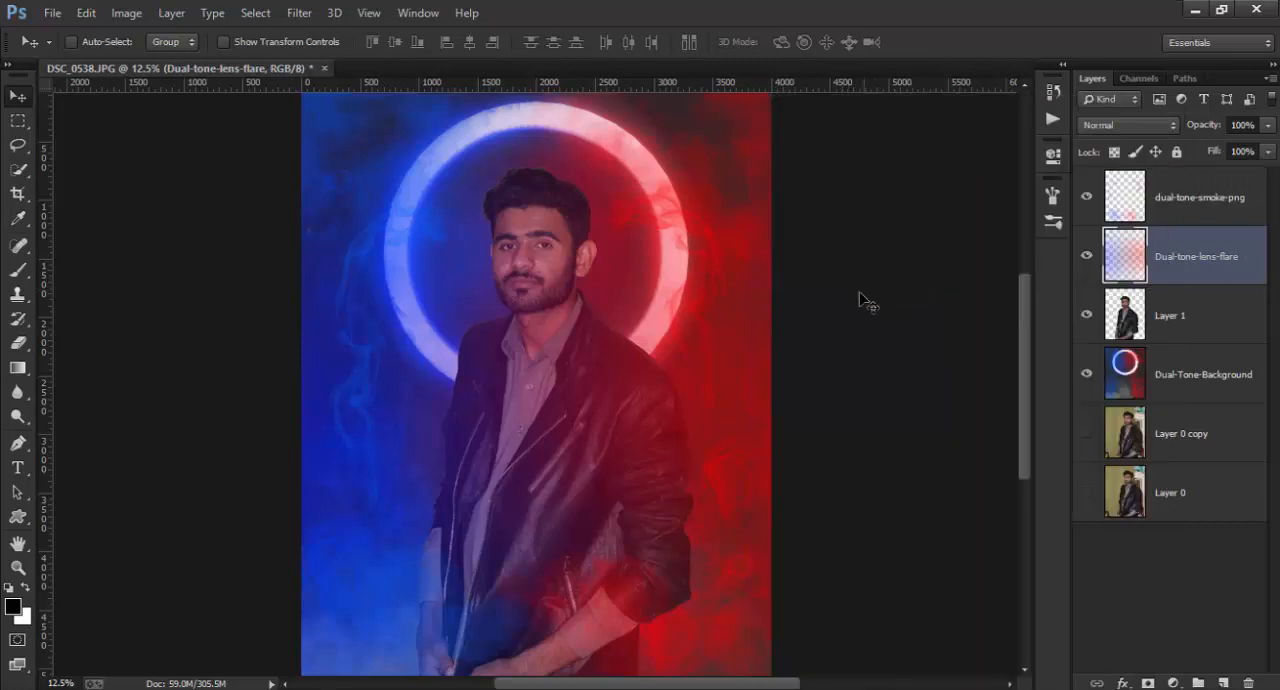
{"action": "key", "text": "ctrl+minus"}
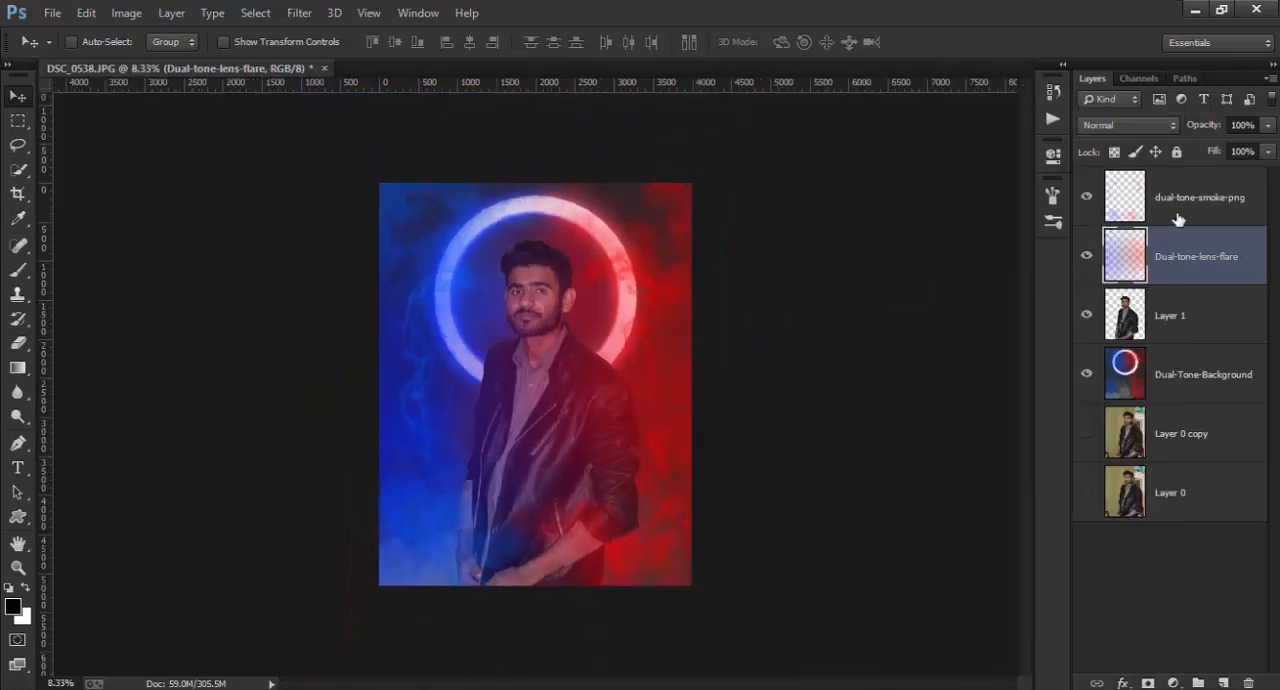
Step: Merge the smoke, lens flare, Layer 1 and Dual-Tone-Background layers into a single layer
{"action": "left_click", "coordinate": [1181, 216]}
{"action": "left_click", "coordinate": [1180, 258], "text": "ctrl"}
{"action": "left_click", "coordinate": [1185, 318], "text": "ctrl"}
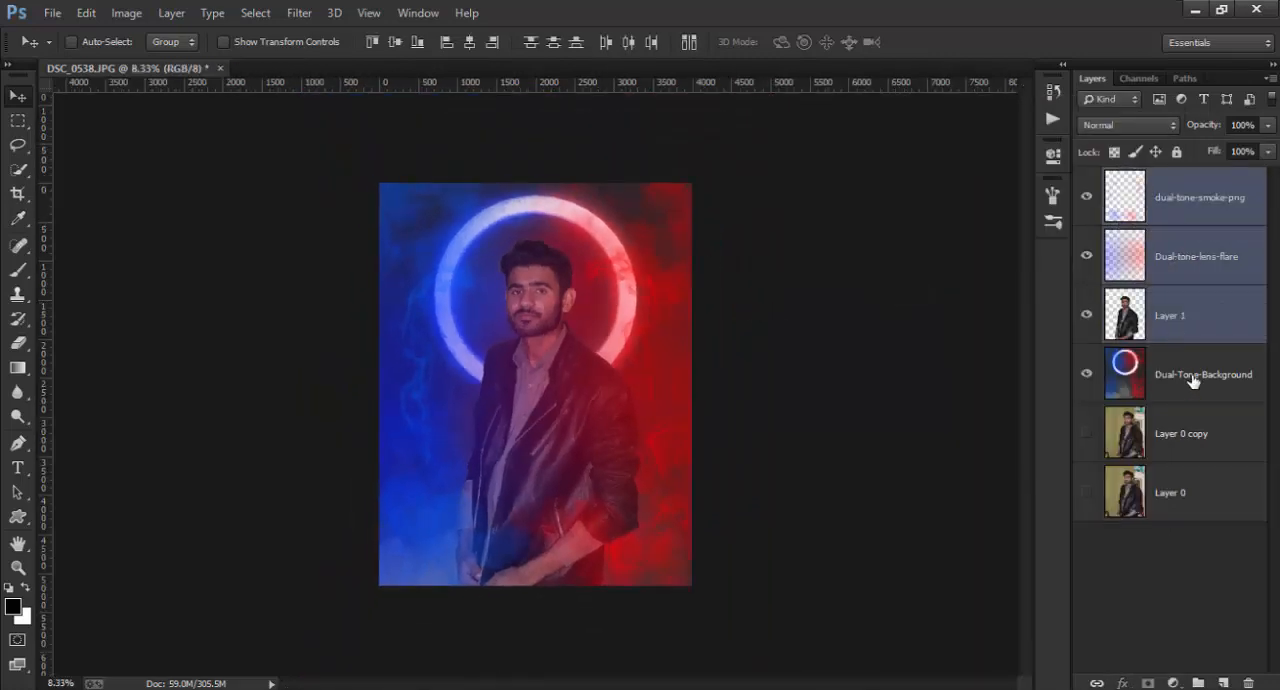
{"action": "left_click", "coordinate": [1192, 378], "text": "ctrl"}
{"action": "right_click", "coordinate": [1192, 374]}
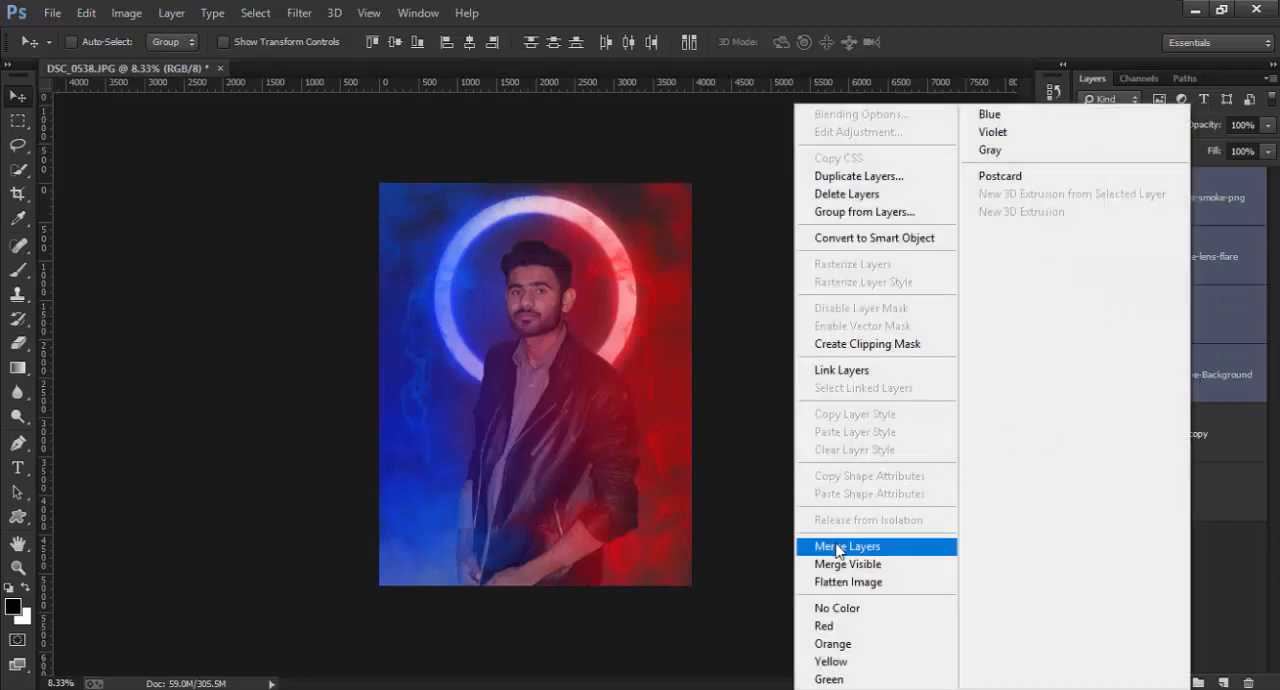
{"action": "left_click", "coordinate": [850, 549]}
{"action": "left_click", "coordinate": [17, 193]}
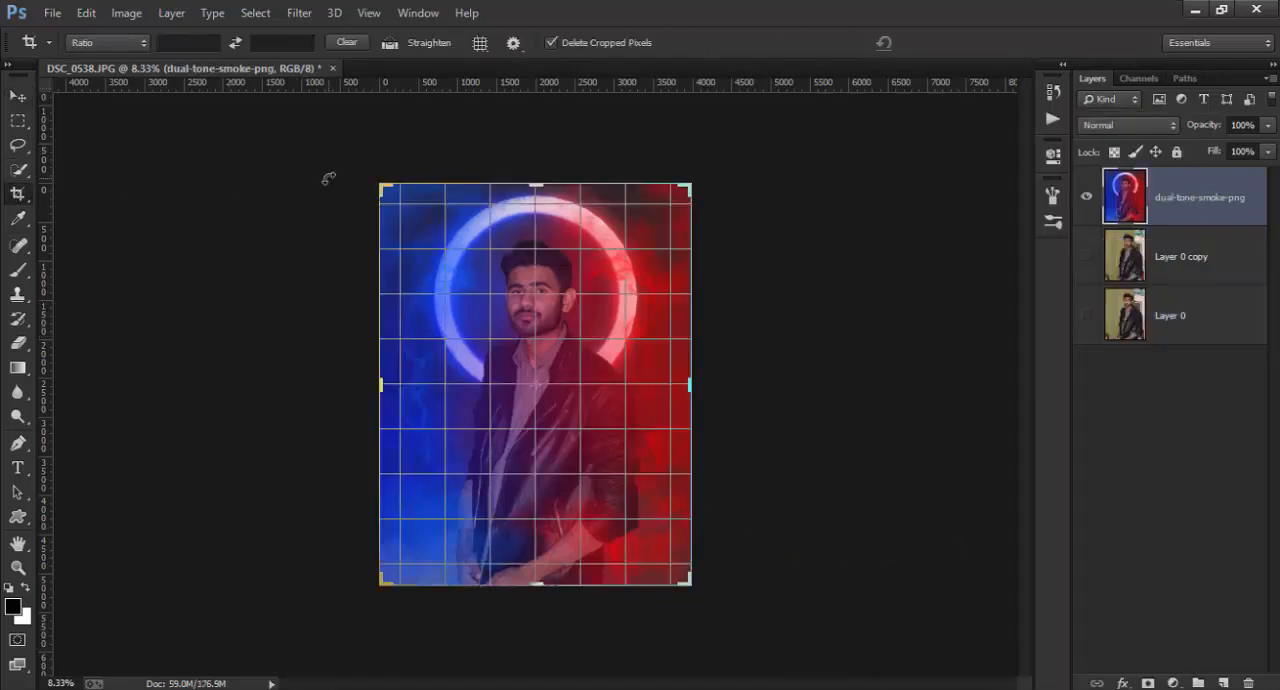
{"action": "left_click", "coordinate": [944, 42]}
Step: Start a Camera Raw grade on the merged dual-tone-smoke-png layer with Shadows +48, Clarity +16 and Blacks -25
{"action": "left_click", "coordinate": [299, 12]}
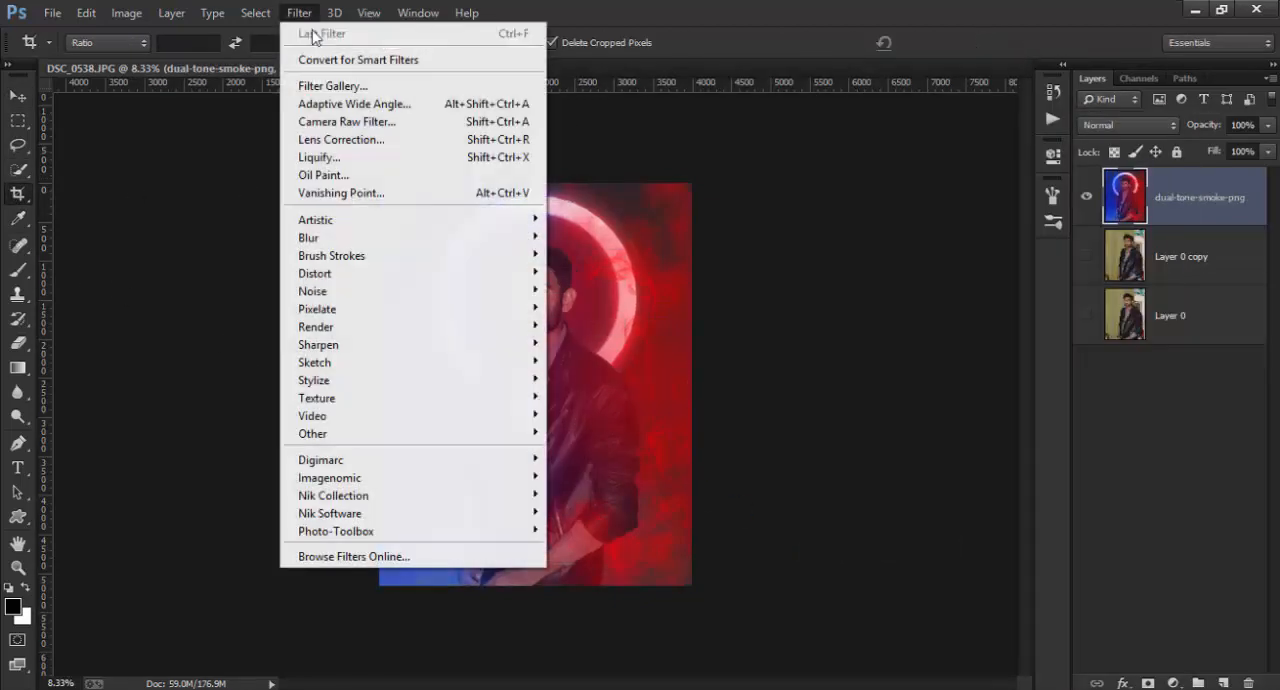
{"action": "left_click", "coordinate": [363, 128]}
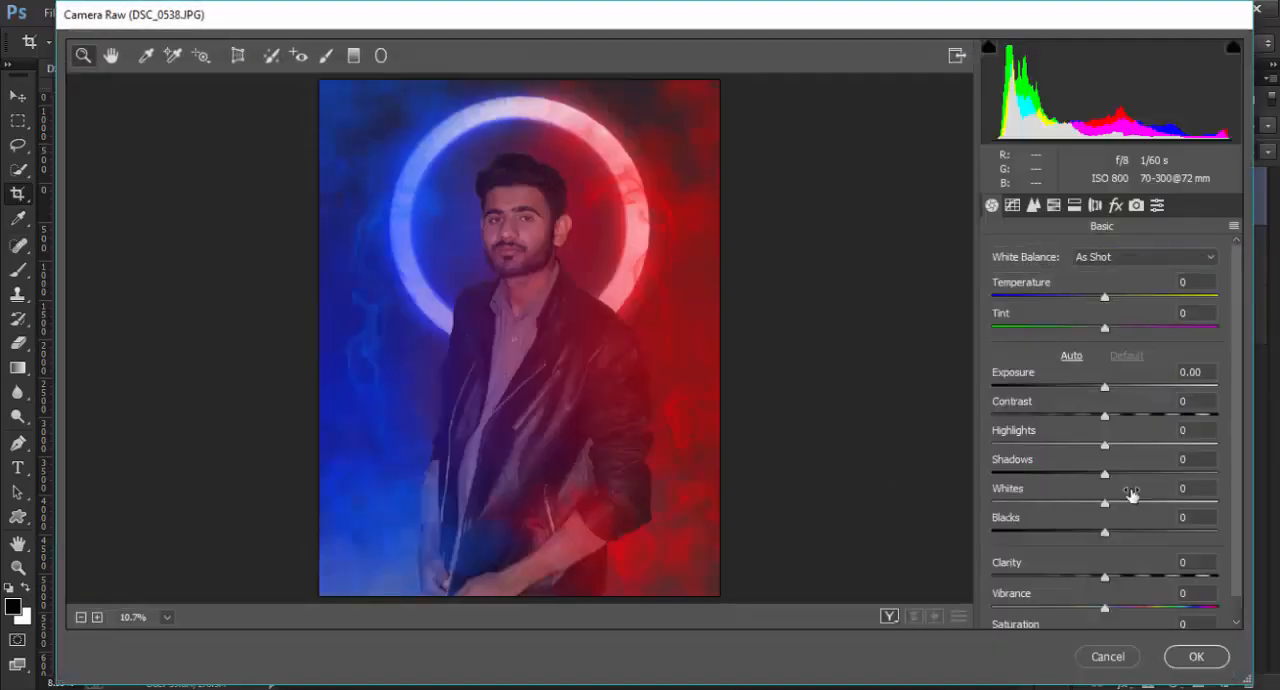
{"action": "left_click_drag", "start_coordinate": [1146, 480], "coordinate": [1156, 468]}
{"action": "left_click", "coordinate": [1124, 578]}
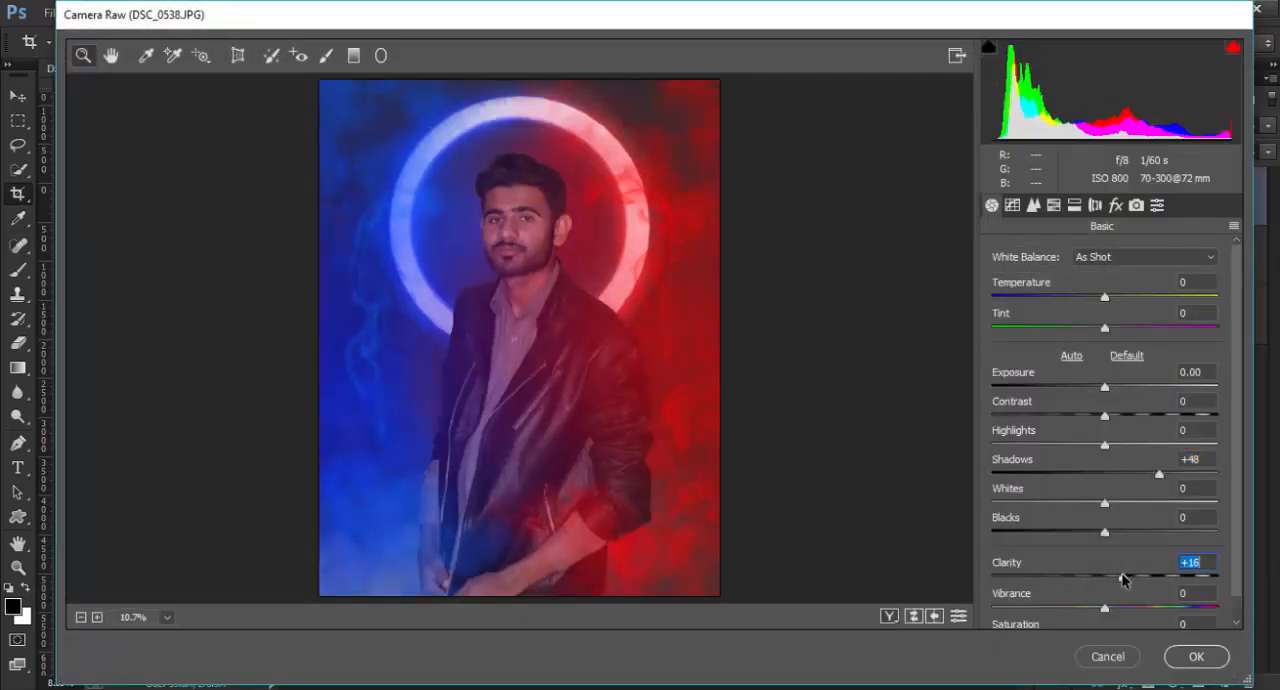
{"action": "left_click", "coordinate": [1077, 533]}
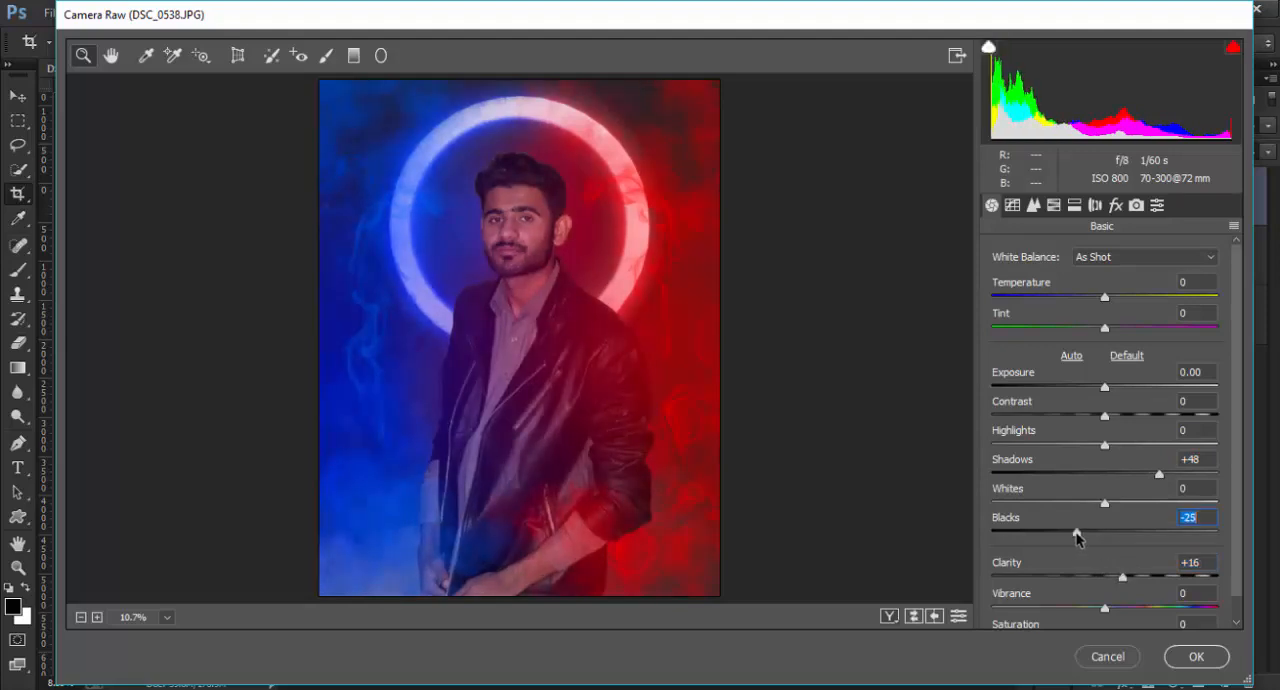
Step: Refine the basic tones with Shadows +53, Highlights +26 and Whites +22
{"action": "left_click_drag", "start_coordinate": [1159, 474], "coordinate": [1172, 479]}
{"action": "left_click_drag", "start_coordinate": [1107, 446], "coordinate": [1117, 447]}
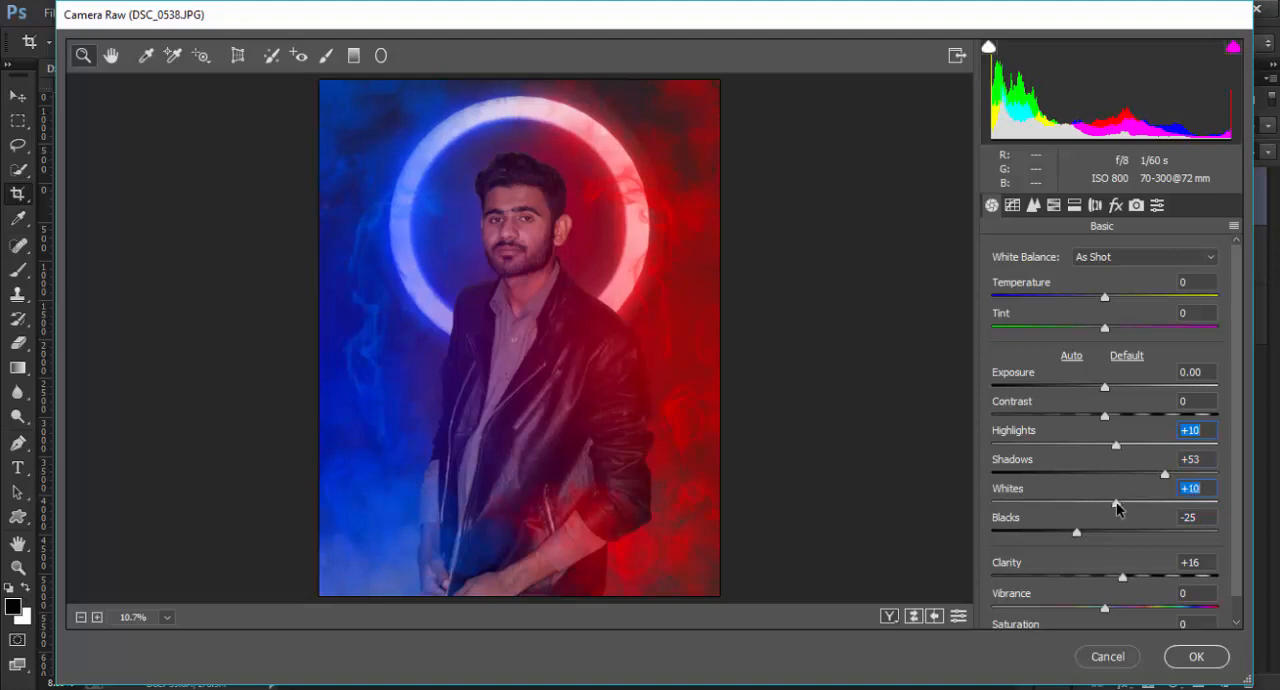
{"action": "left_click_drag", "start_coordinate": [1117, 508], "coordinate": [1118, 509]}
{"action": "left_click_drag", "start_coordinate": [1115, 447], "coordinate": [1135, 453]}
{"action": "left_click_drag", "start_coordinate": [1117, 505], "coordinate": [1130, 507]}
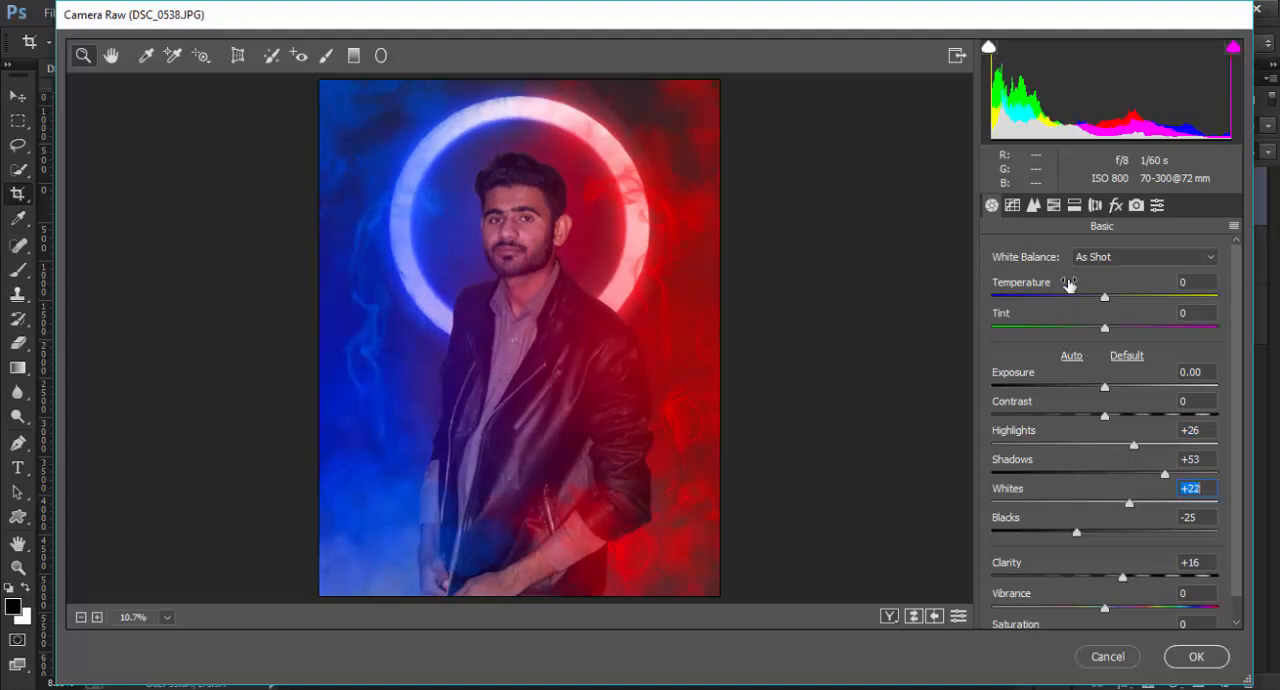
Step: In the HSL adjustments, set both saturation and luminance of Yellows to -100 and saturation of Greens to -100
{"action": "left_click", "coordinate": [1054, 205]}
{"action": "left_click", "coordinate": [1053, 279]}
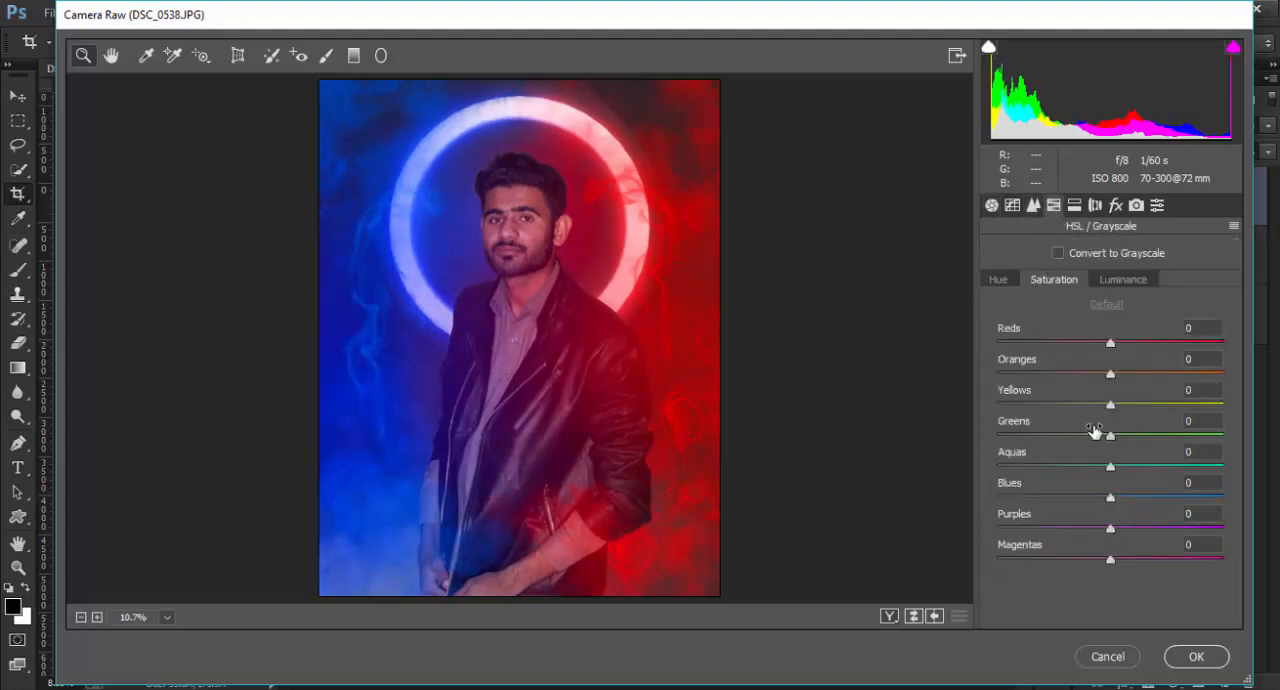
{"action": "left_click_drag", "start_coordinate": [1110, 405], "coordinate": [995, 405]}
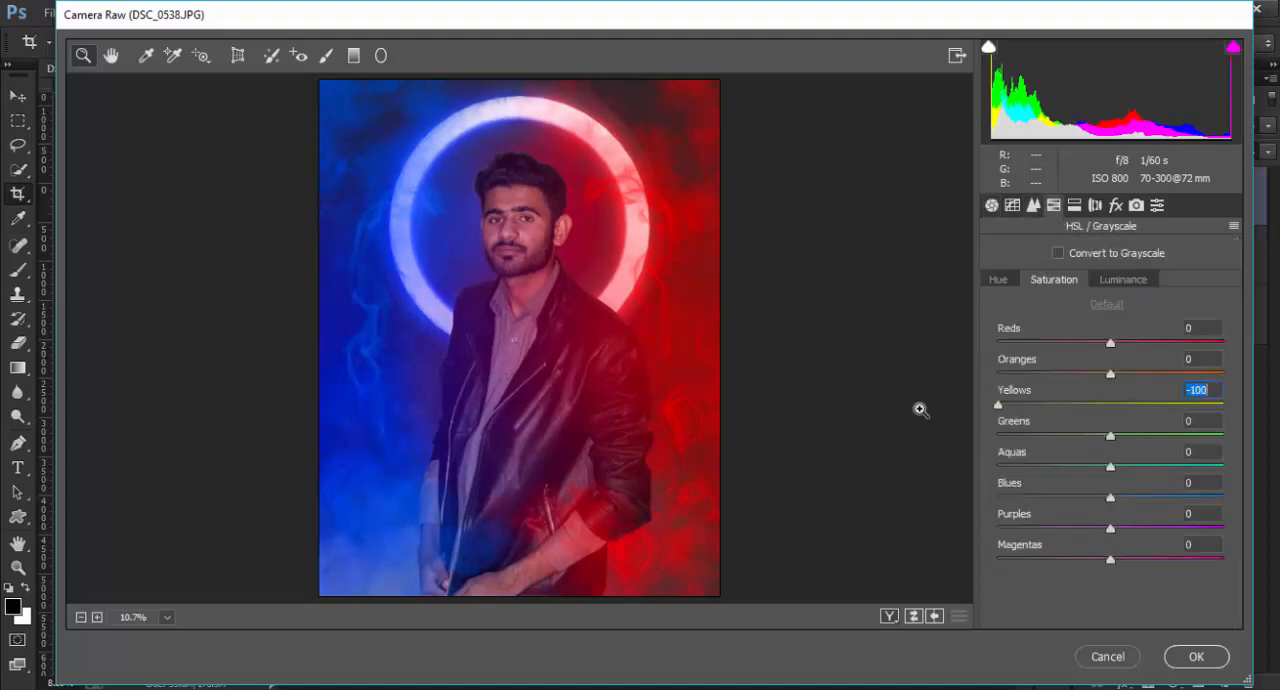
{"action": "left_click", "coordinate": [1123, 279]}
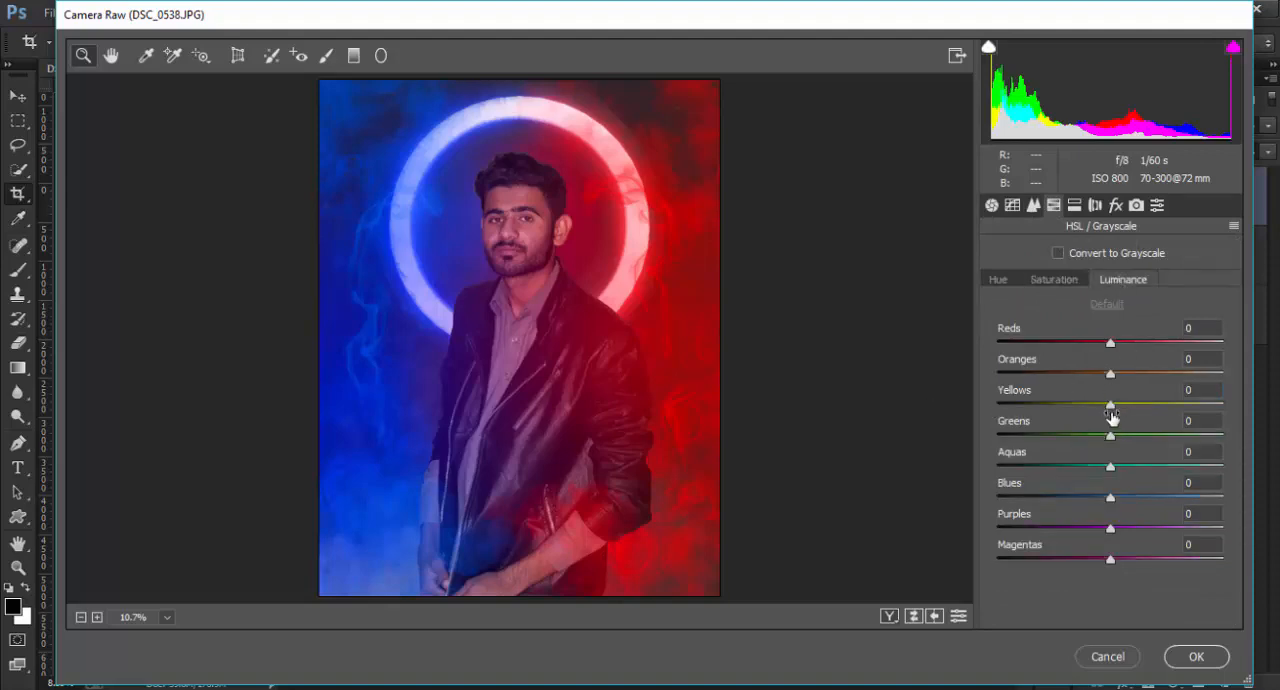
{"action": "left_click_drag", "start_coordinate": [1110, 405], "coordinate": [928, 413]}
{"action": "left_click", "coordinate": [1054, 279]}
{"action": "left_click_drag", "start_coordinate": [1110, 436], "coordinate": [943, 436]}
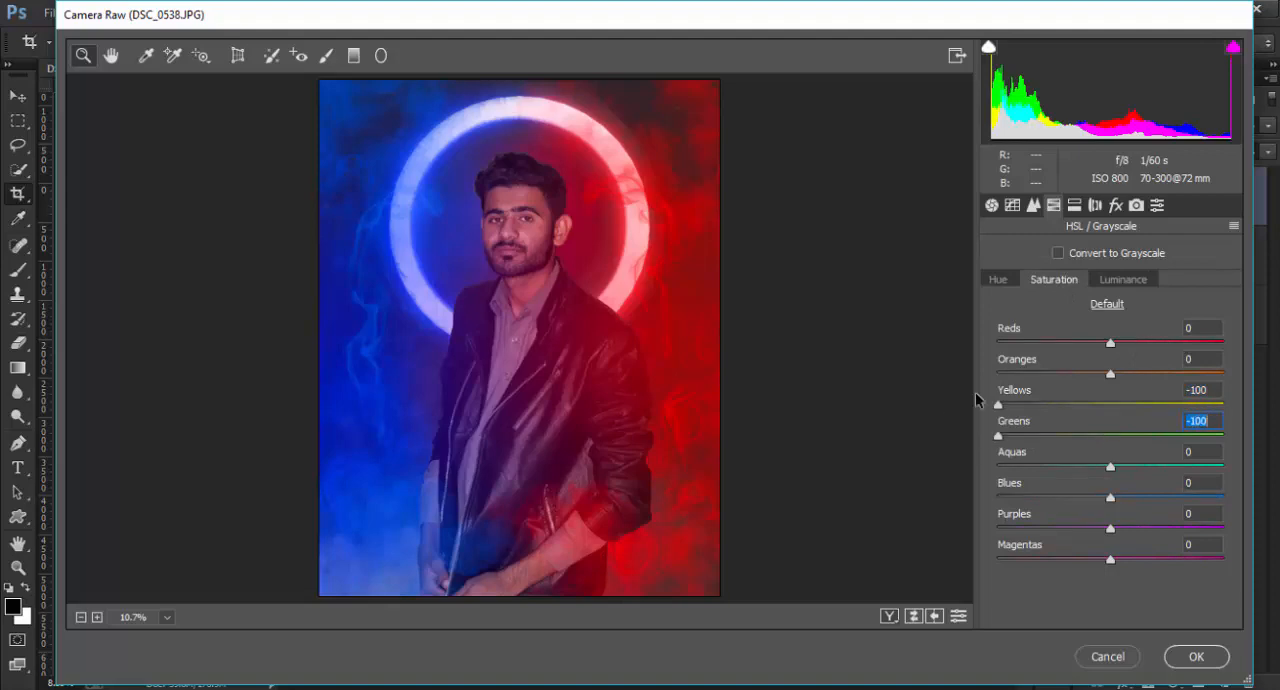
Step: Set Oranges saturation to -6, and set luminance to +10 for Reds, +18 for Oranges and +8 for Blues
{"action": "left_click", "coordinate": [1003, 279]}
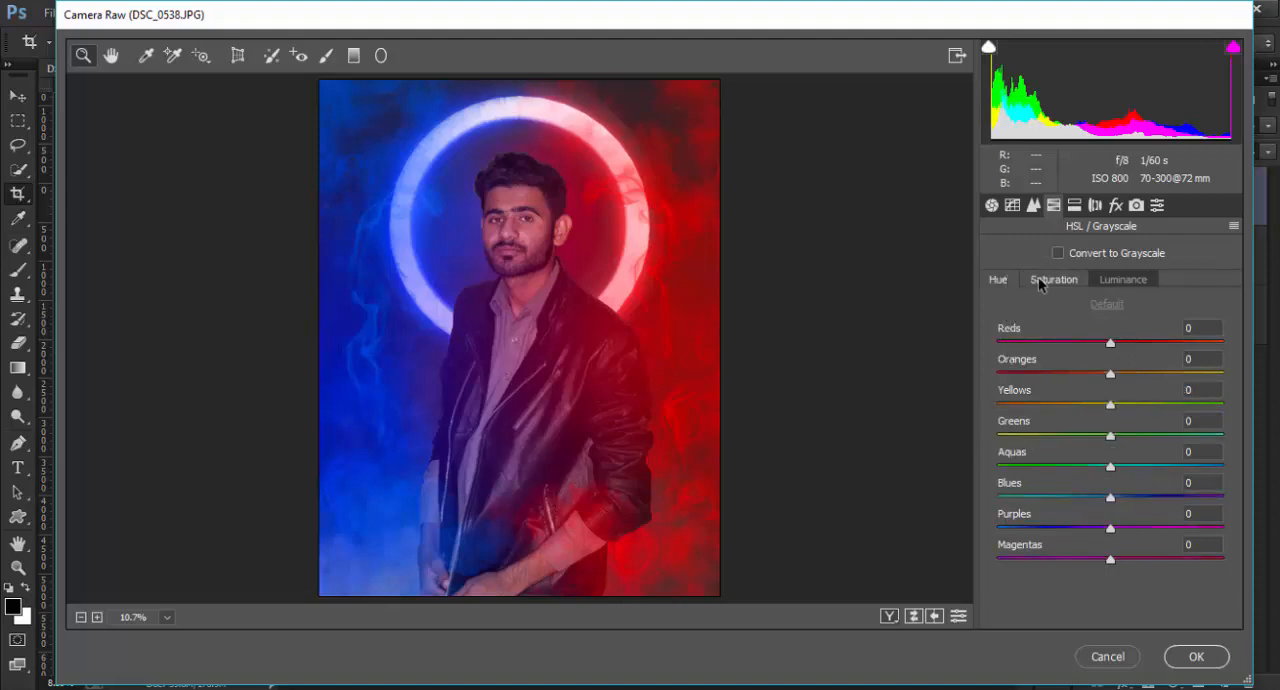
{"action": "left_click", "coordinate": [1052, 280]}
{"action": "left_click_drag", "start_coordinate": [1107, 374], "coordinate": [1100, 375]}
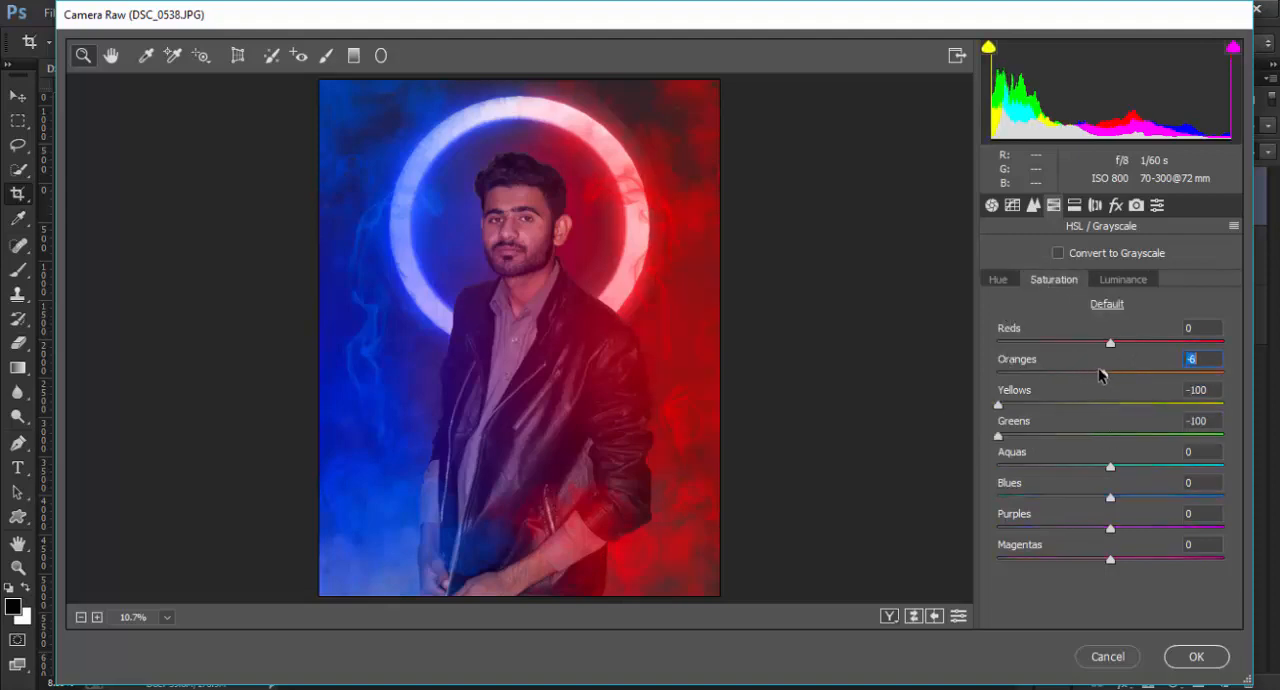
{"action": "left_click", "coordinate": [1124, 283]}
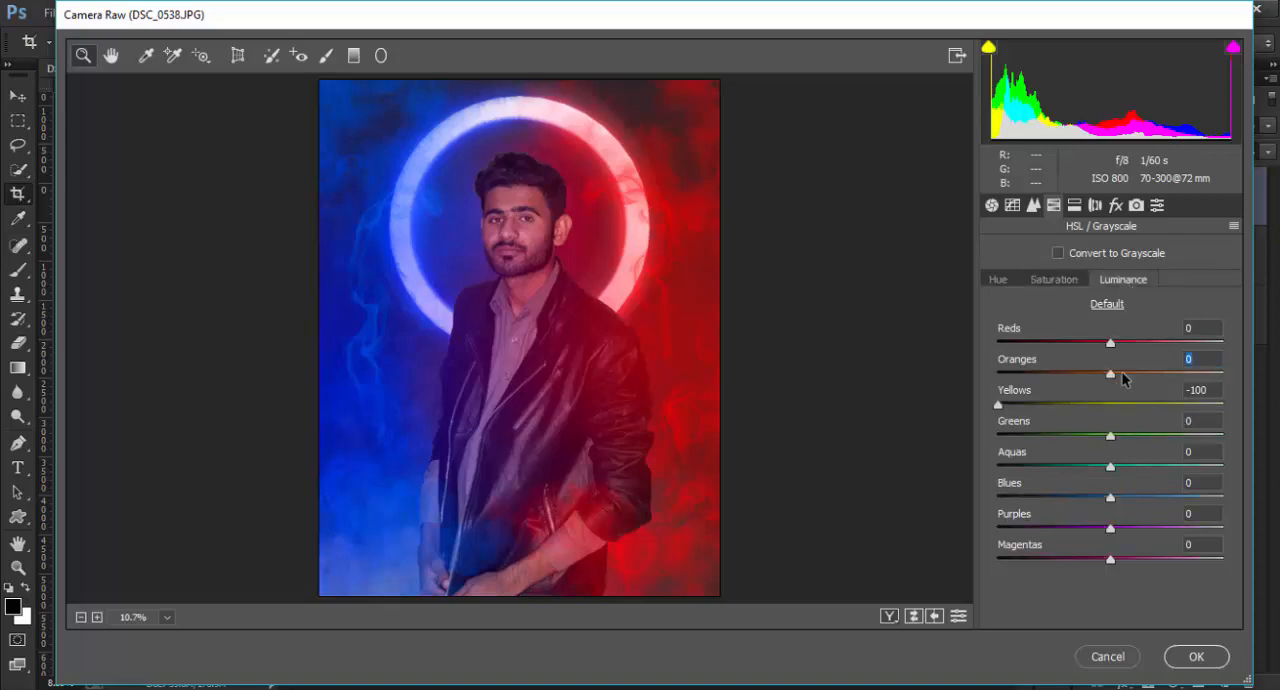
{"action": "left_click_drag", "start_coordinate": [1122, 378], "coordinate": [1121, 346]}
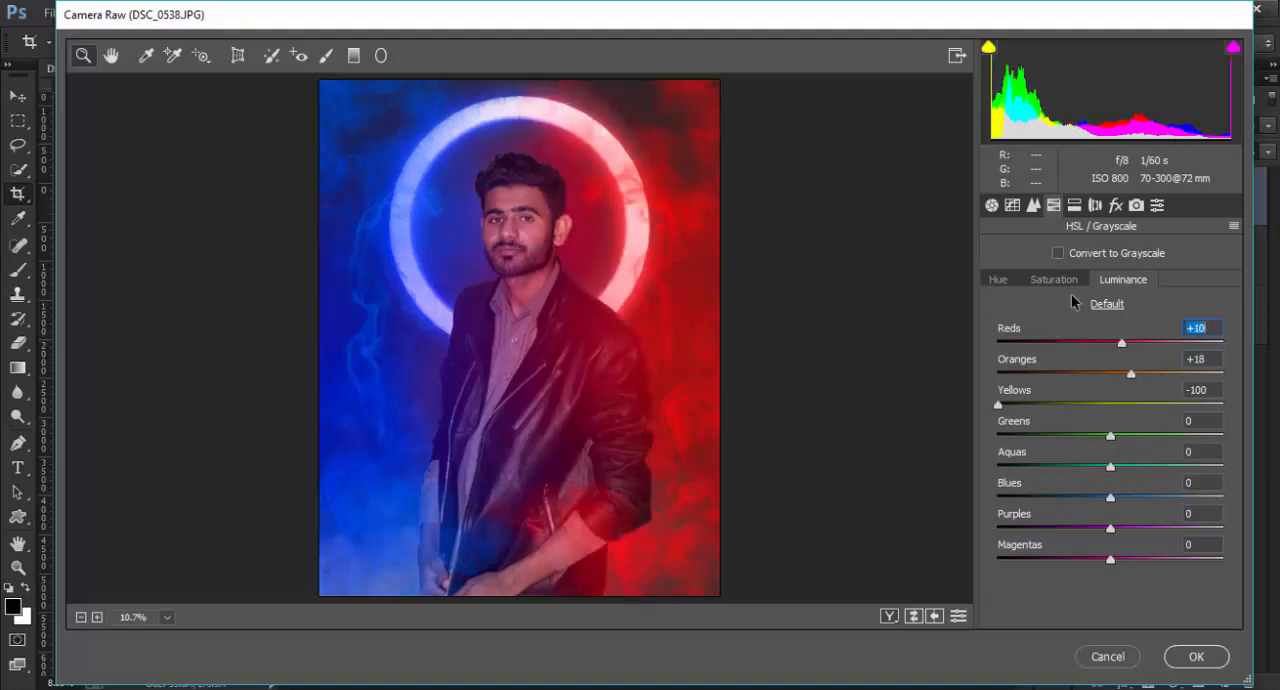
{"action": "mouse_move", "coordinate": [1111, 499]}
{"action": "left_mouse_down"}
{"action": "mouse_move", "coordinate": [1092, 500]}
{"action": "mouse_move", "coordinate": [1117, 503]}
{"action": "left_mouse_up"}
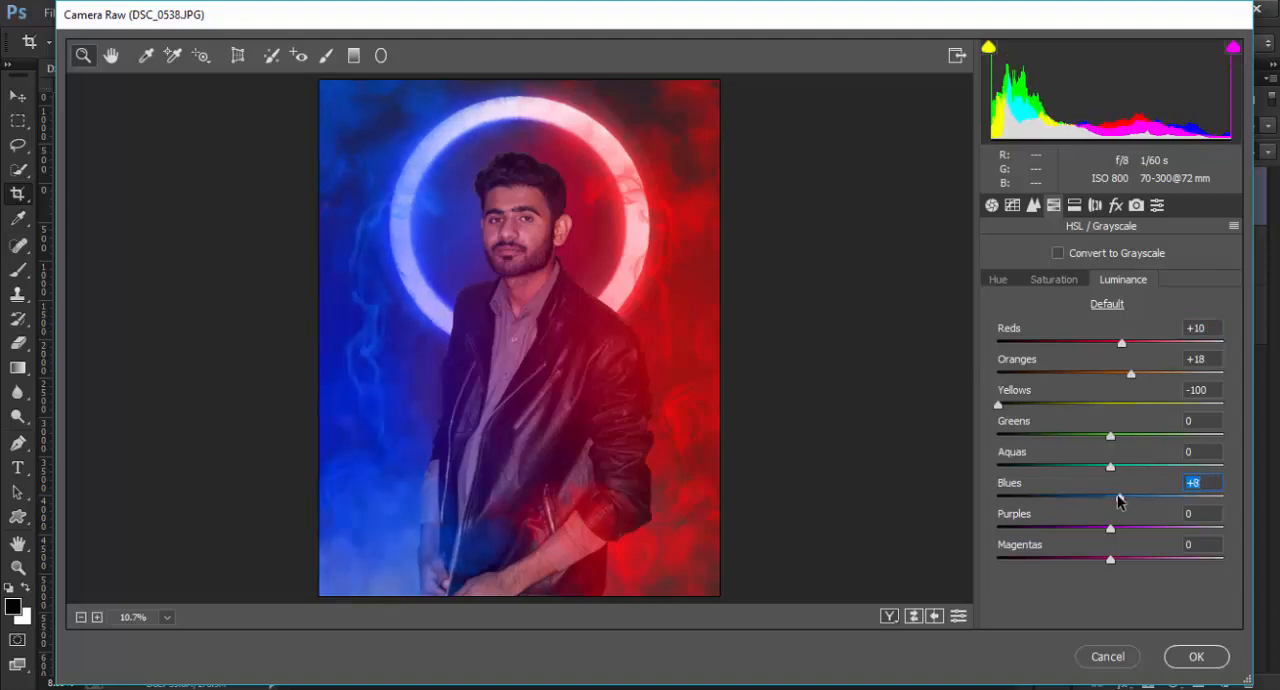
Step: Shift the hue of Reds to +4 and of Oranges to -8
{"action": "left_click", "coordinate": [1058, 283]}
{"action": "left_click", "coordinate": [1001, 283]}
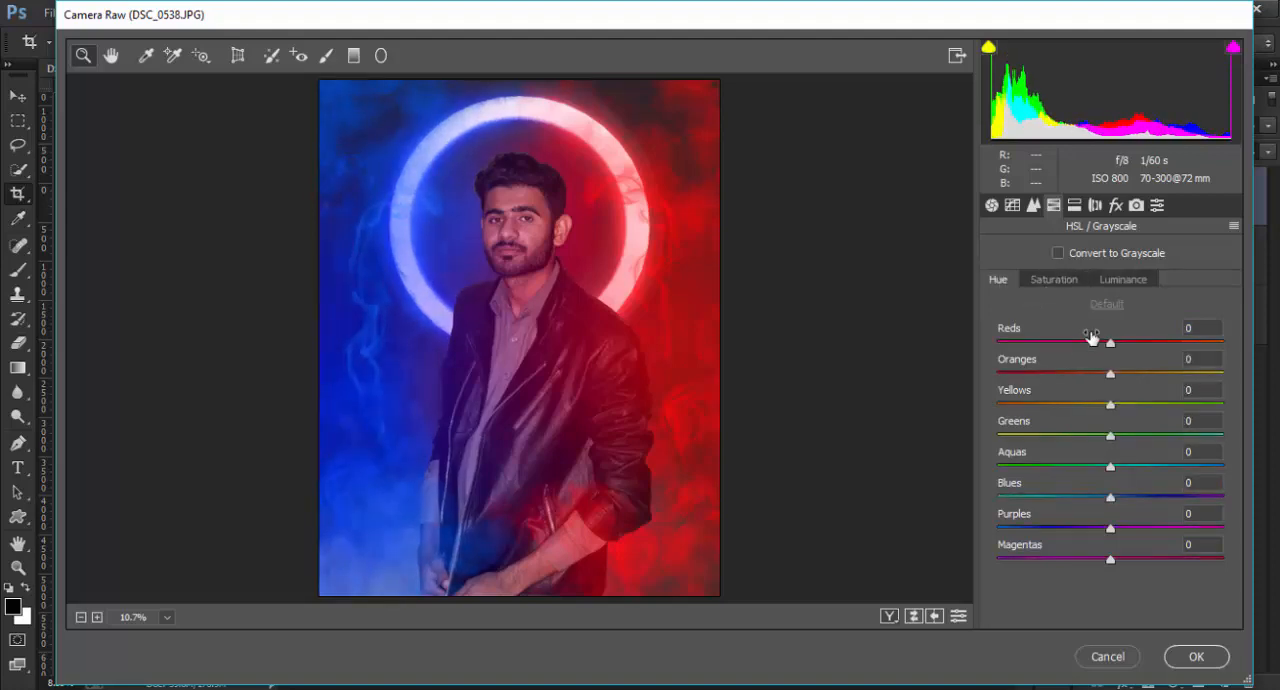
{"action": "left_click_drag", "start_coordinate": [1110, 343], "coordinate": [1103, 375]}
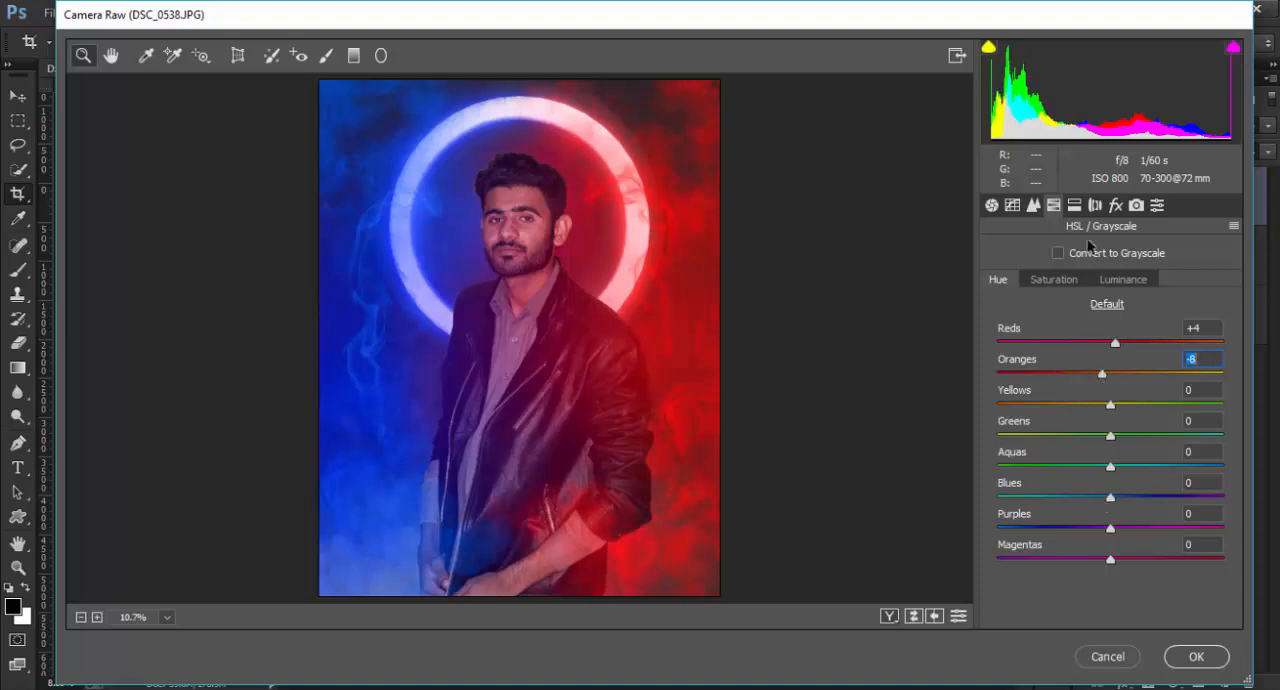
Step: Set Dehaze to +1 and add a post-crop vignette with amount -37 and roundness +72
{"action": "left_click", "coordinate": [1116, 205]}
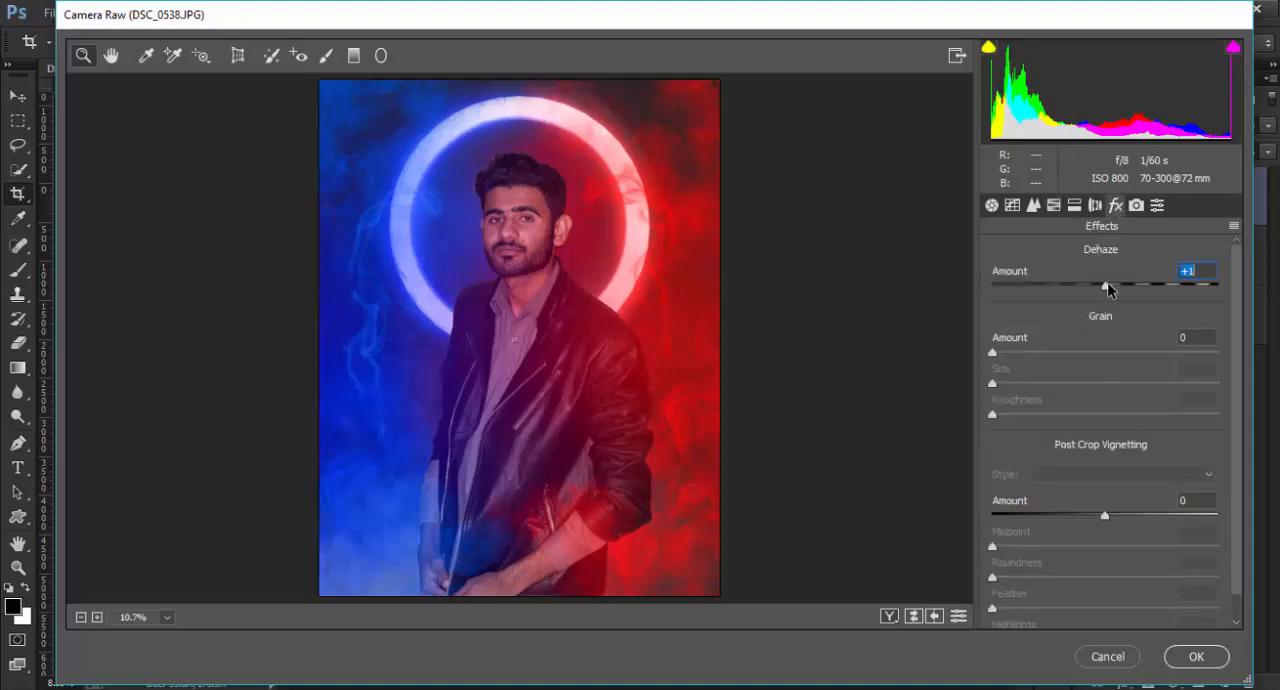
{"action": "left_click_drag", "start_coordinate": [1101, 515], "coordinate": [1065, 512]}
{"action": "left_click_drag", "start_coordinate": [1122, 580], "coordinate": [1186, 580]}
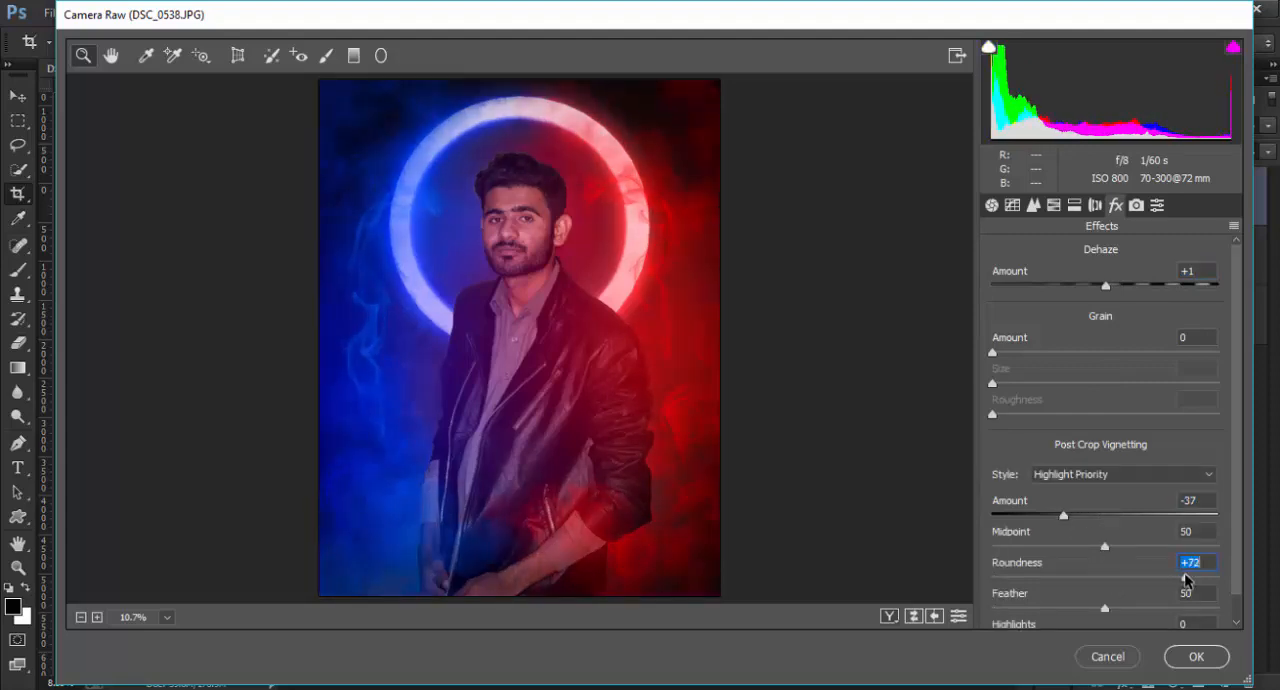
Step: Add a graduated filter from the photo's bottom edge up to the man's chest with Exposure +0.10, and apply the Camera Raw grade
{"action": "left_click", "coordinate": [993, 208]}
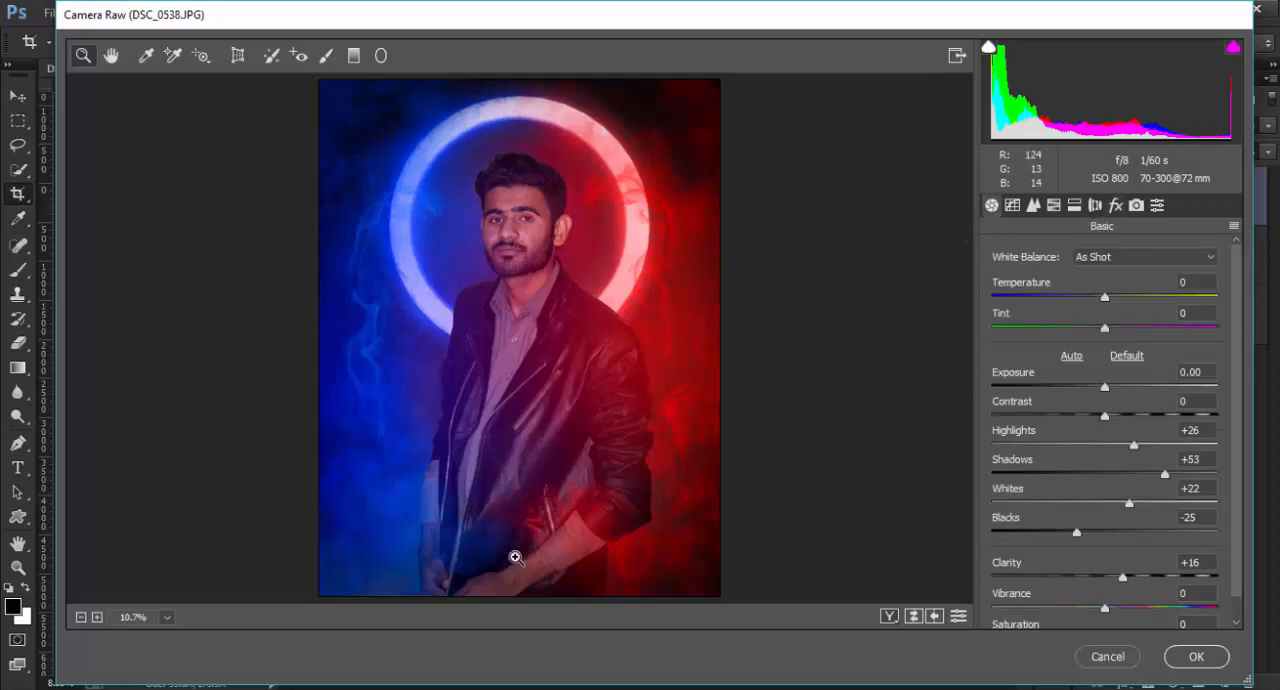
{"action": "left_click", "coordinate": [355, 56]}
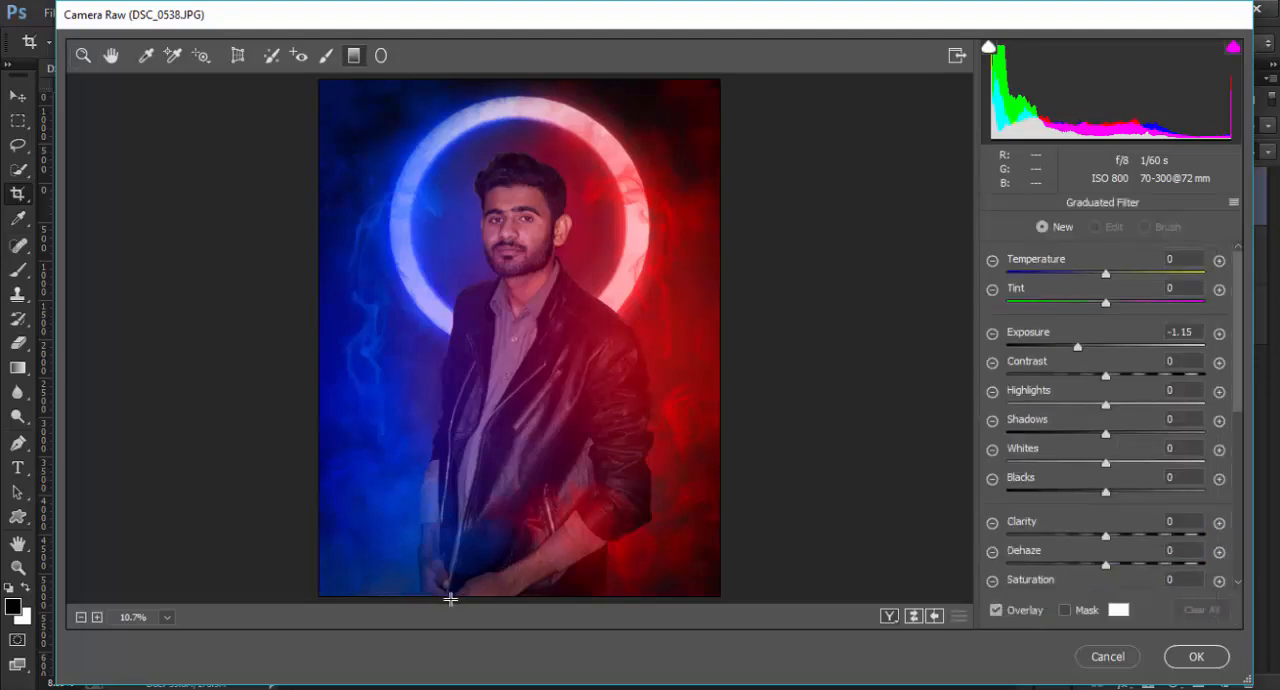
{"action": "left_click_drag", "start_coordinate": [452, 600], "coordinate": [518, 352]}
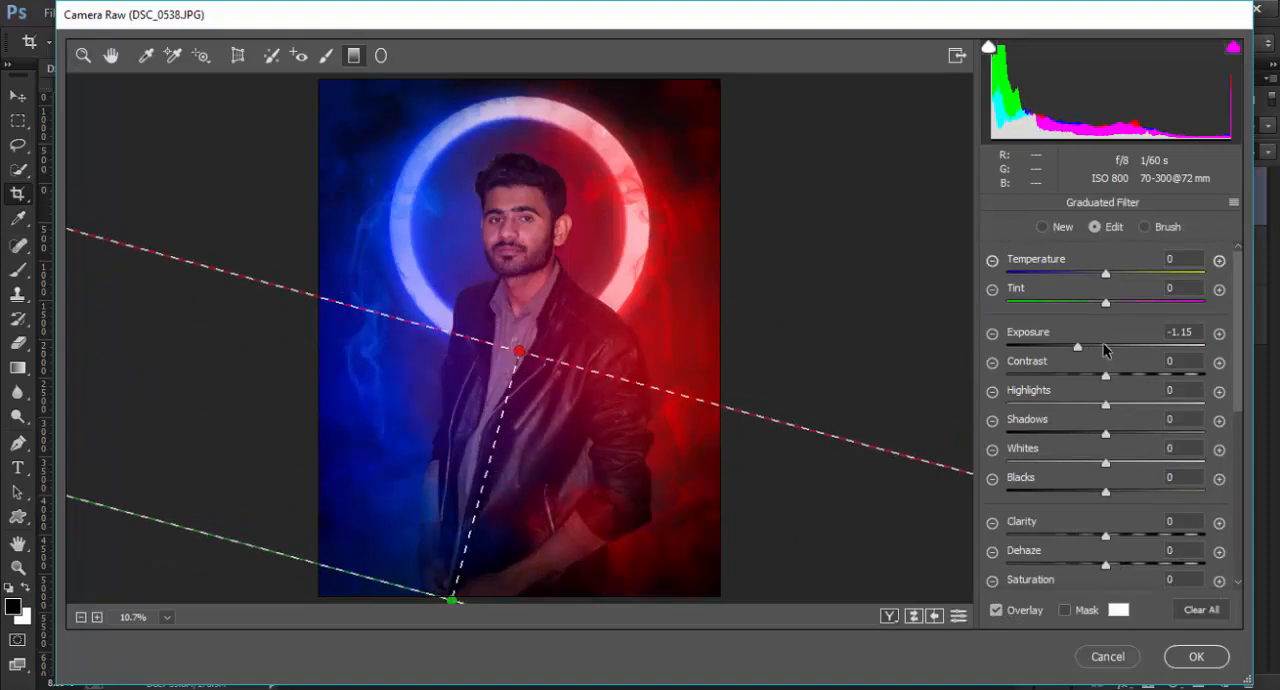
{"action": "mouse_move", "coordinate": [1100, 347]}
{"action": "left_mouse_down"}
{"action": "mouse_move", "coordinate": [1128, 347]}
{"action": "mouse_move", "coordinate": [1107, 350]}
{"action": "left_mouse_up"}
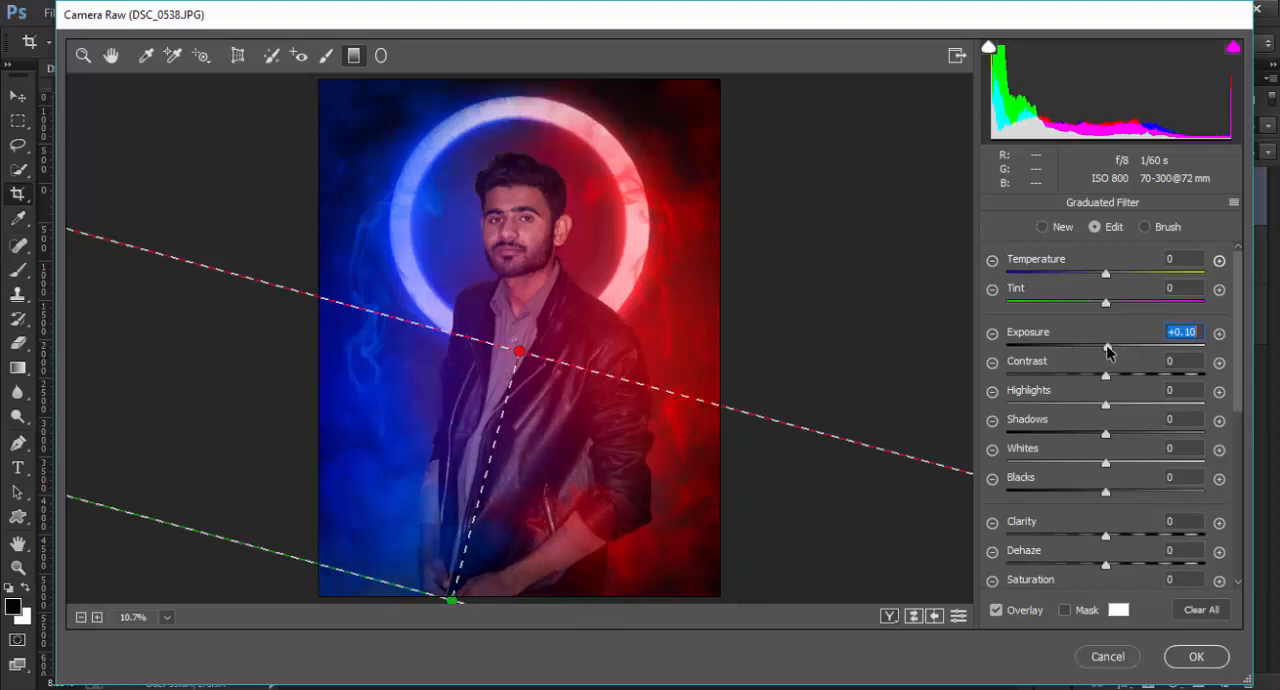
{"action": "left_click", "coordinate": [1196, 657]}
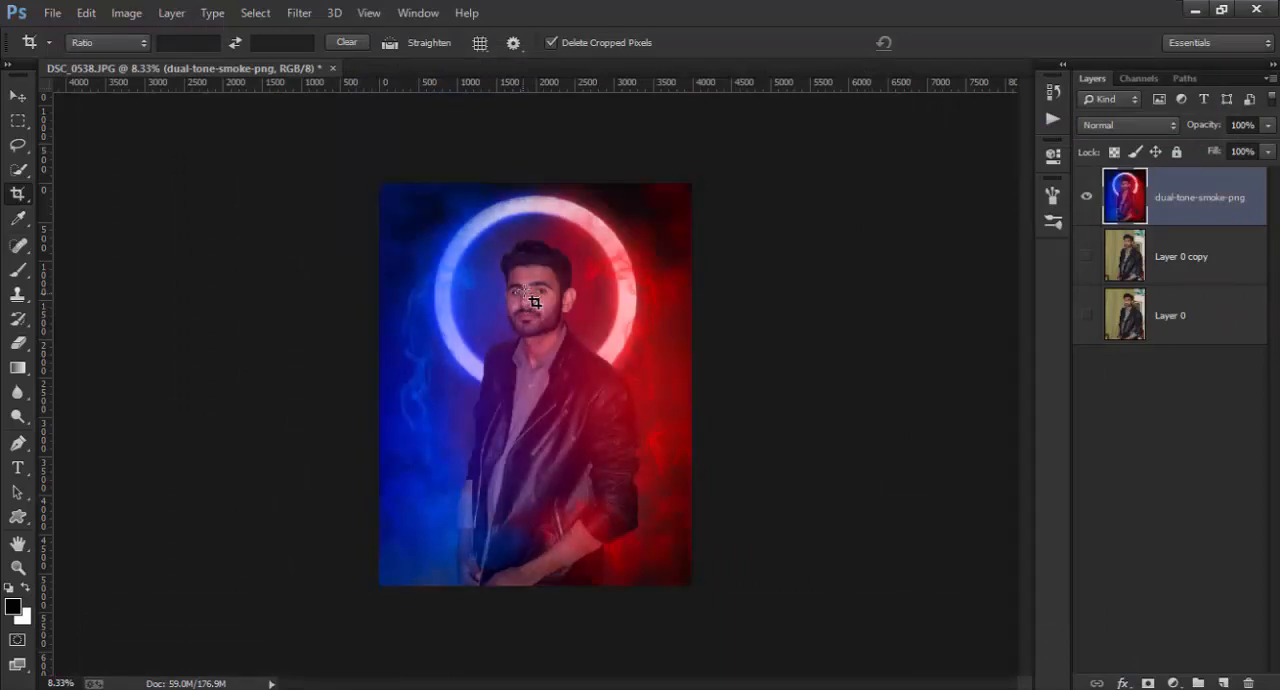
Step: Compare the graded composite with the original photo by toggling the dual-tone-smoke-png layer's visibility over Layer 0 copy
{"action": "left_click", "coordinate": [18, 96]}
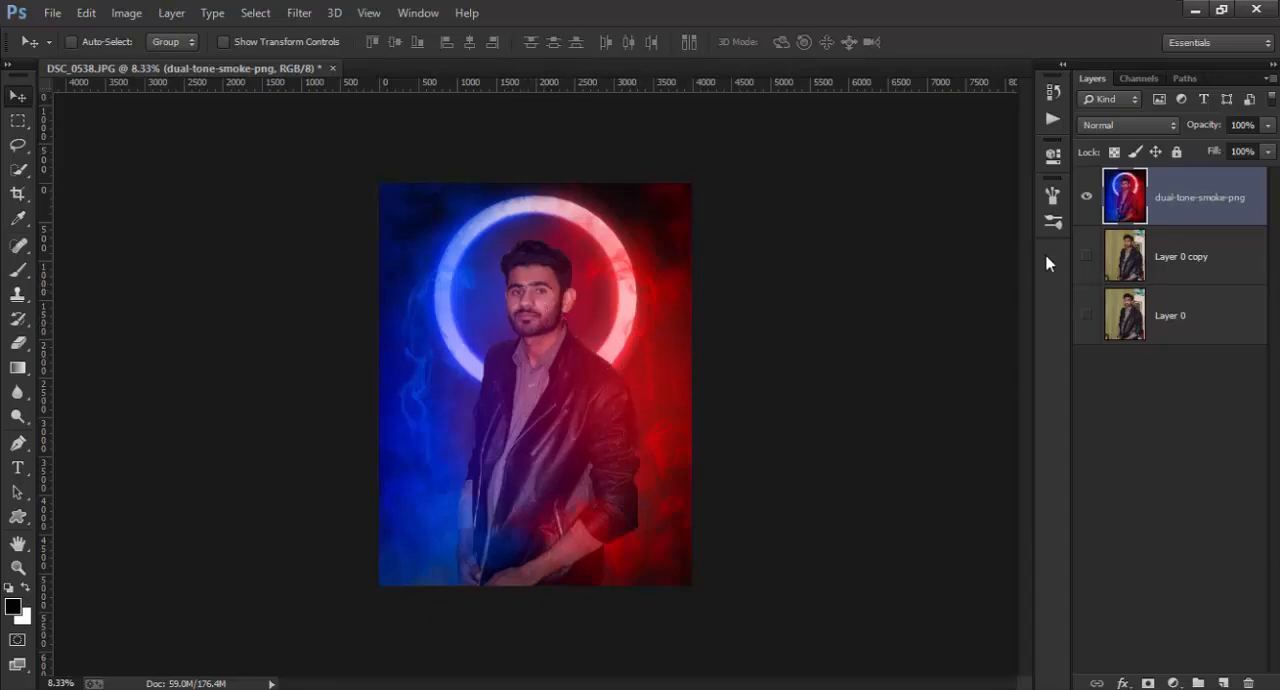
{"action": "left_click", "coordinate": [1087, 198]}
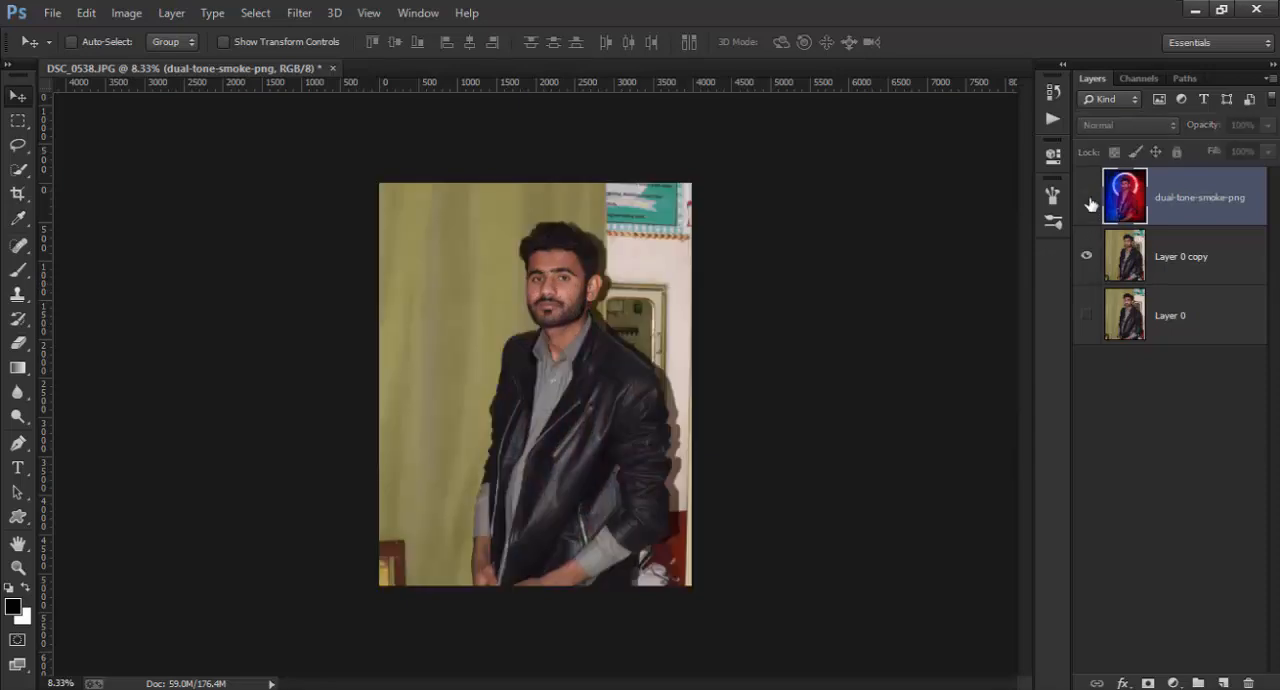
{"action": "left_click", "coordinate": [1087, 198]}
{"action": "left_click", "coordinate": [1087, 198]}
{"action": "left_click", "coordinate": [1087, 198]}
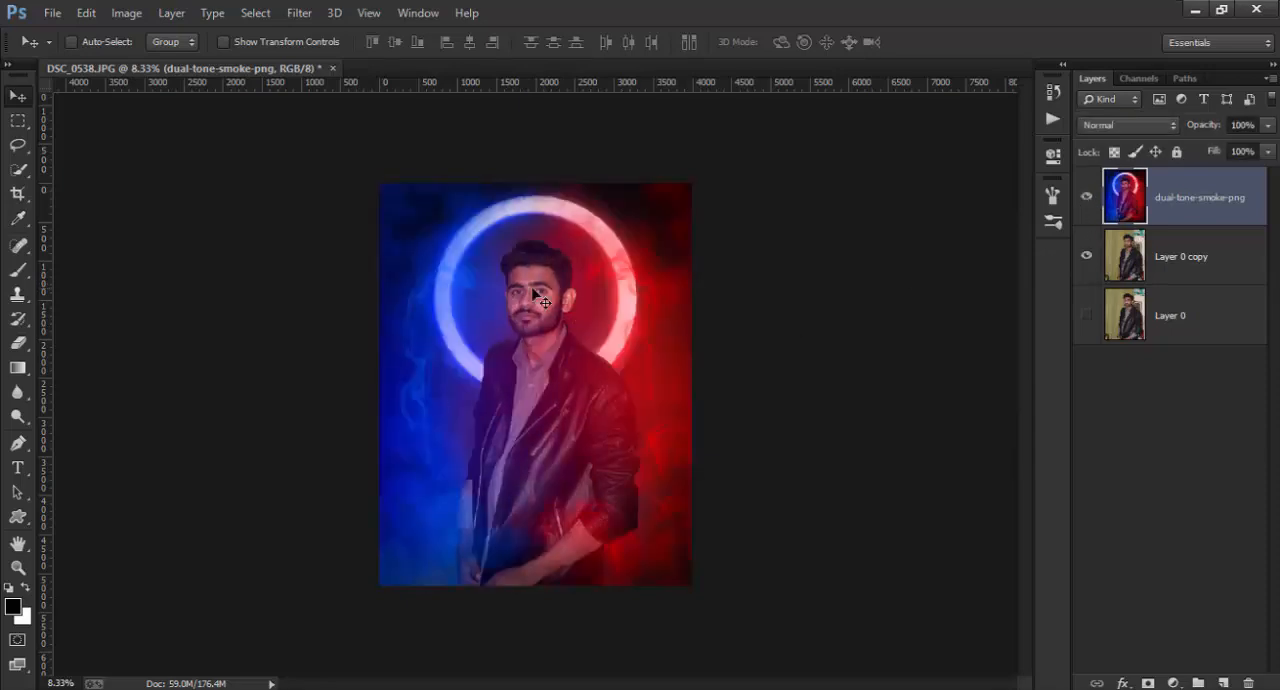